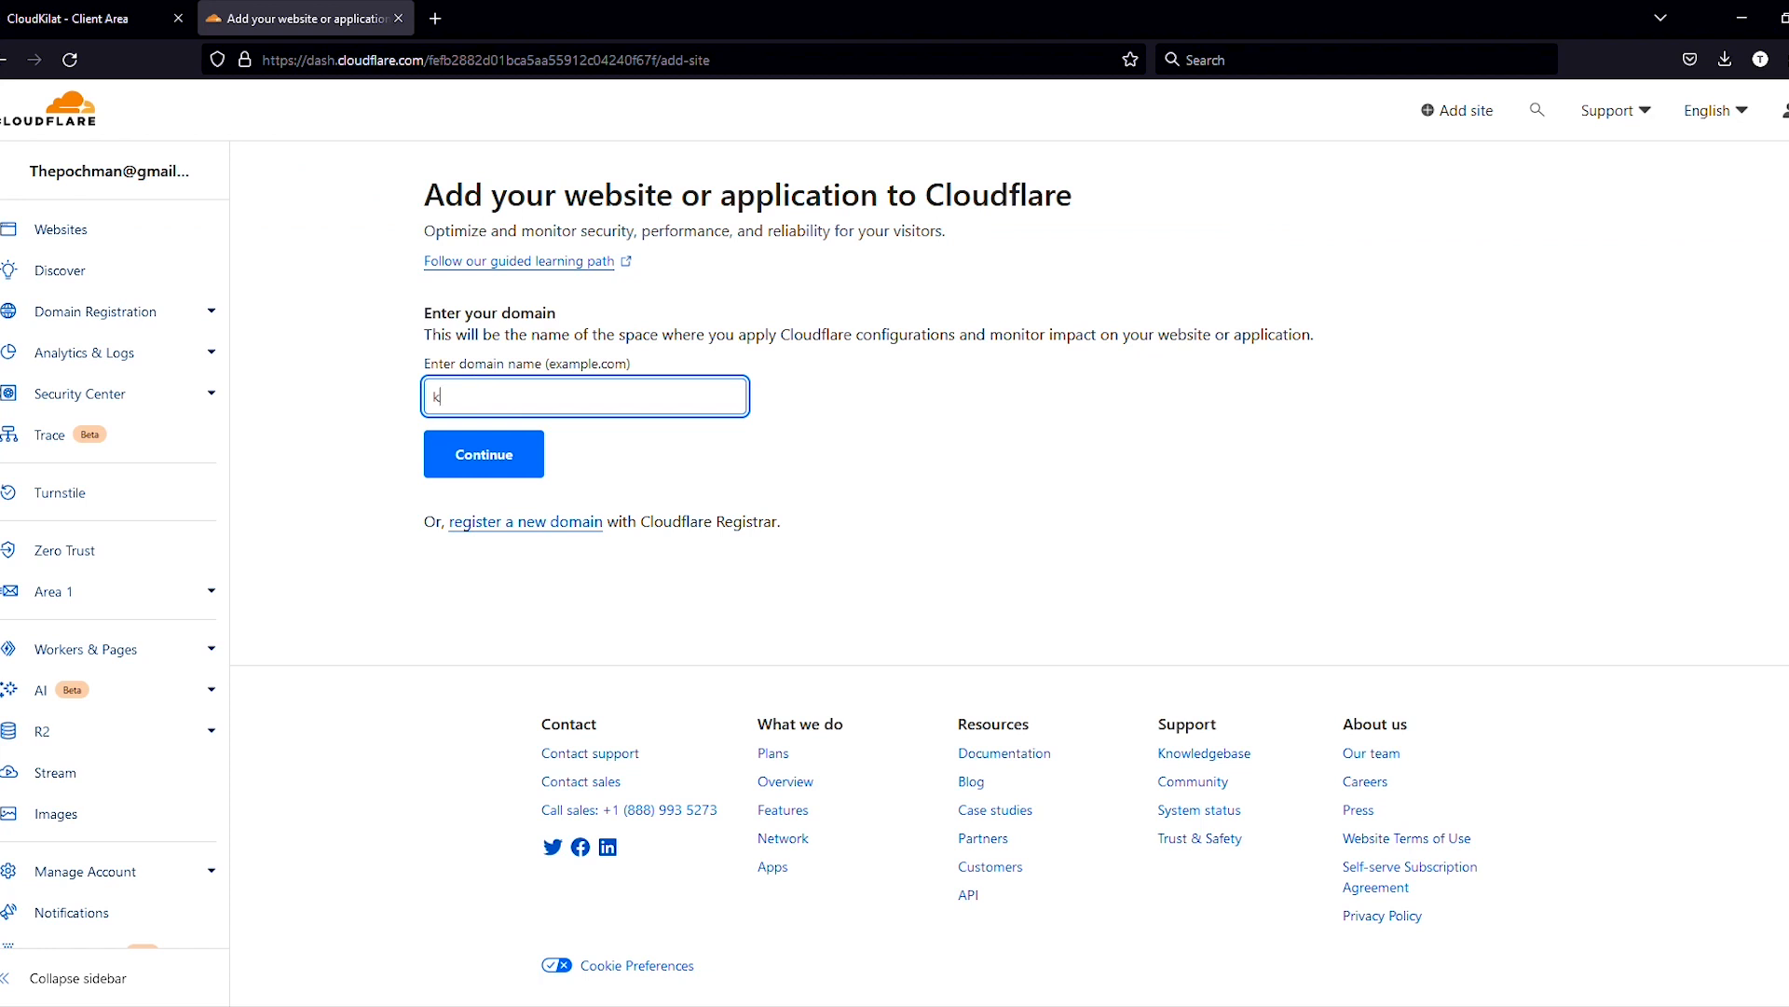
Step: Add the domain kawanbelajar.my.id as a new site and choose the Free plan for it
{"action": "type", "text": "lajar.my.id"}
{"action": "left_click", "coordinate": [447, 466]}
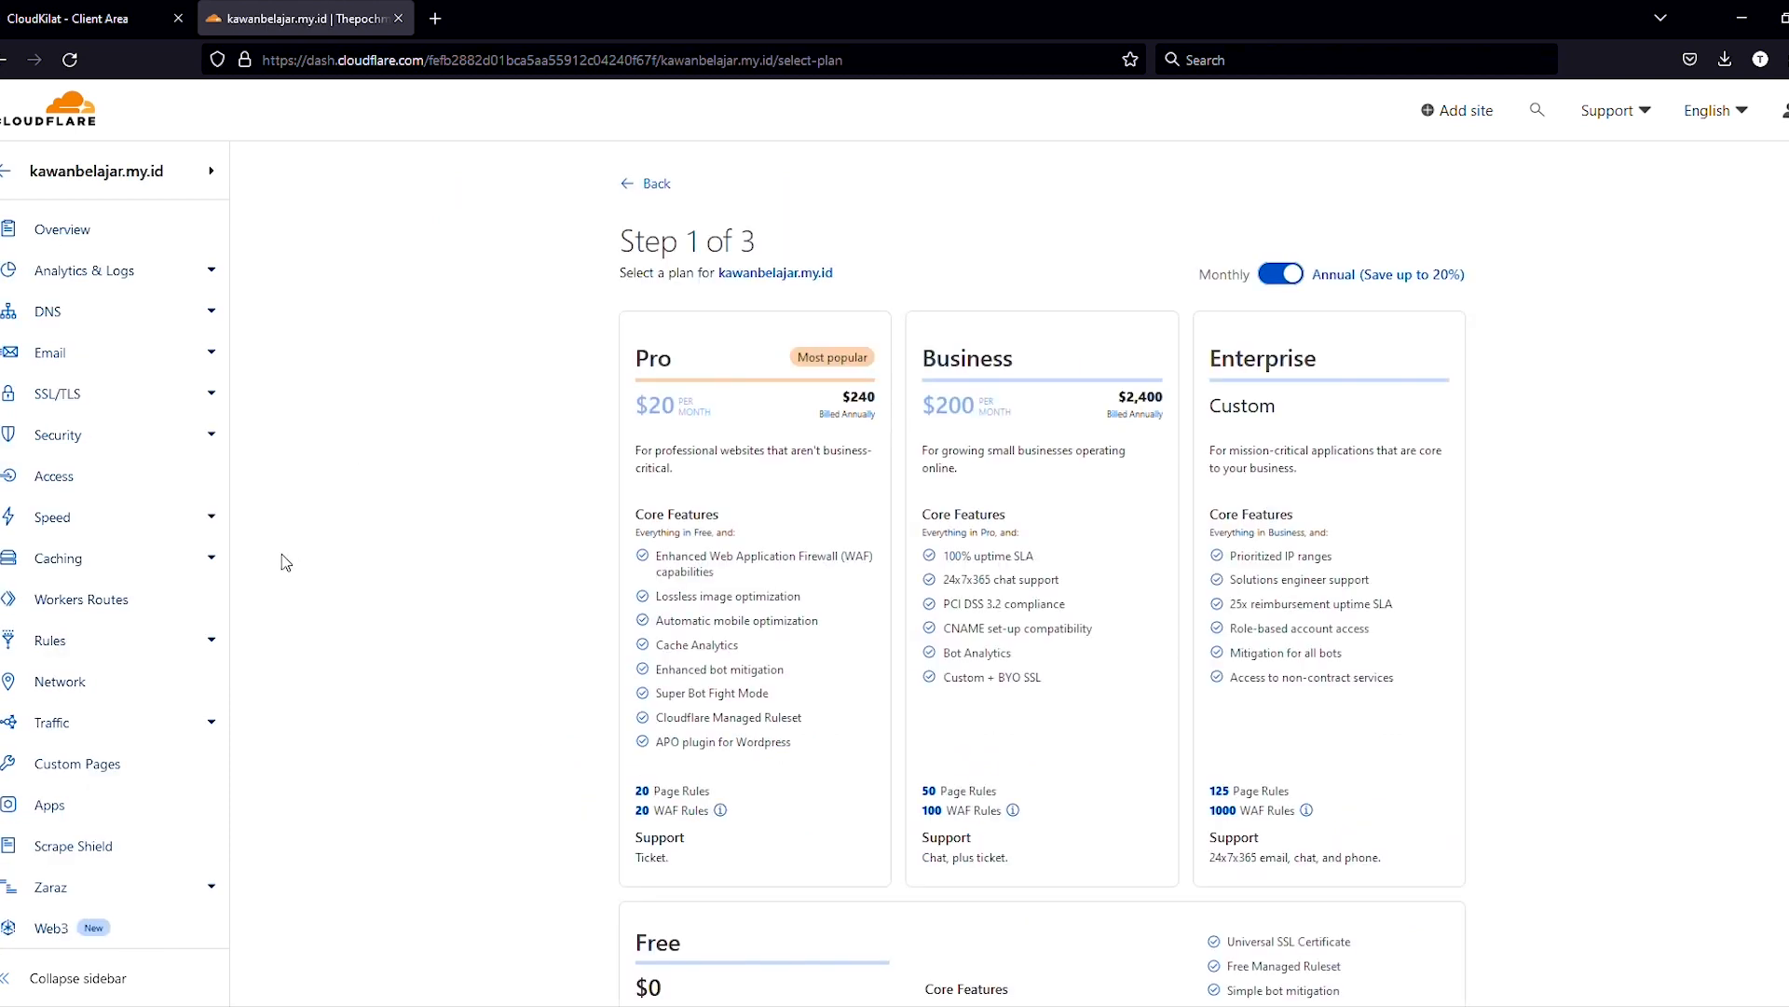
{"action": "scroll", "coordinate": [416, 539], "scroll_direction": "down", "scroll_amount": 3}
{"action": "scroll", "coordinate": [553, 470], "scroll_direction": "up", "scroll_amount": 3}
{"action": "scroll", "coordinate": [1025, 335], "scroll_direction": "down", "scroll_amount": 7}
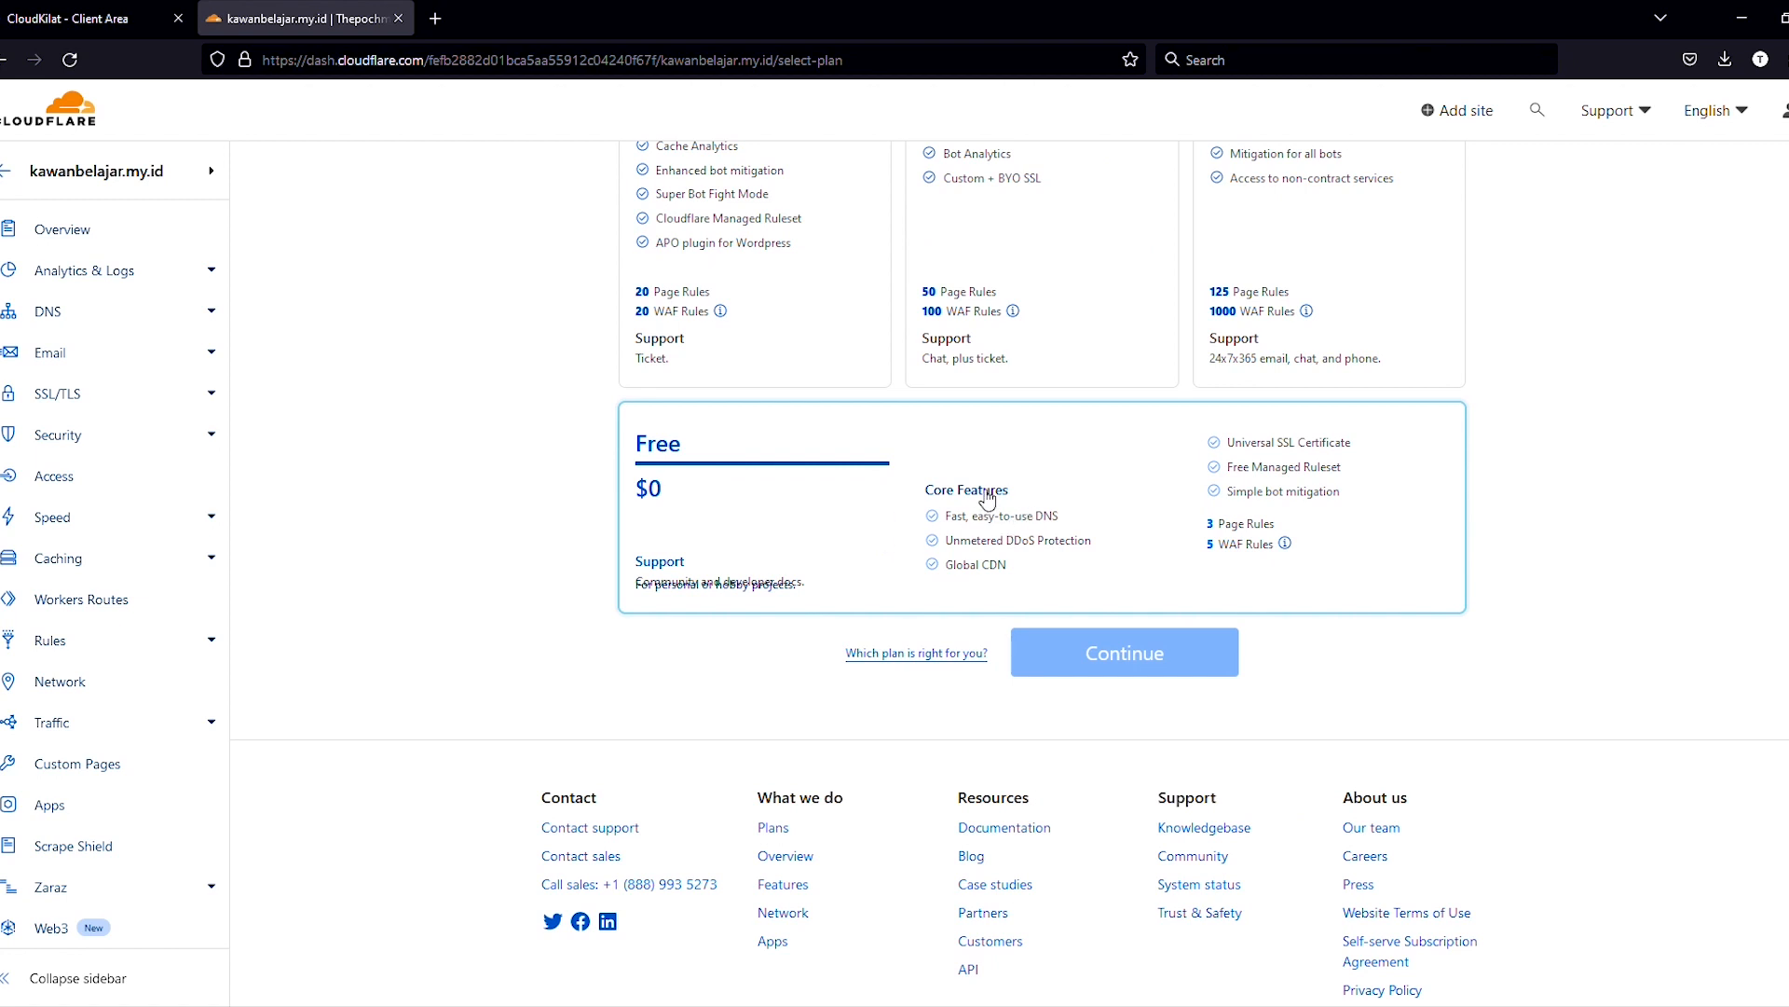
{"action": "left_click", "coordinate": [851, 522]}
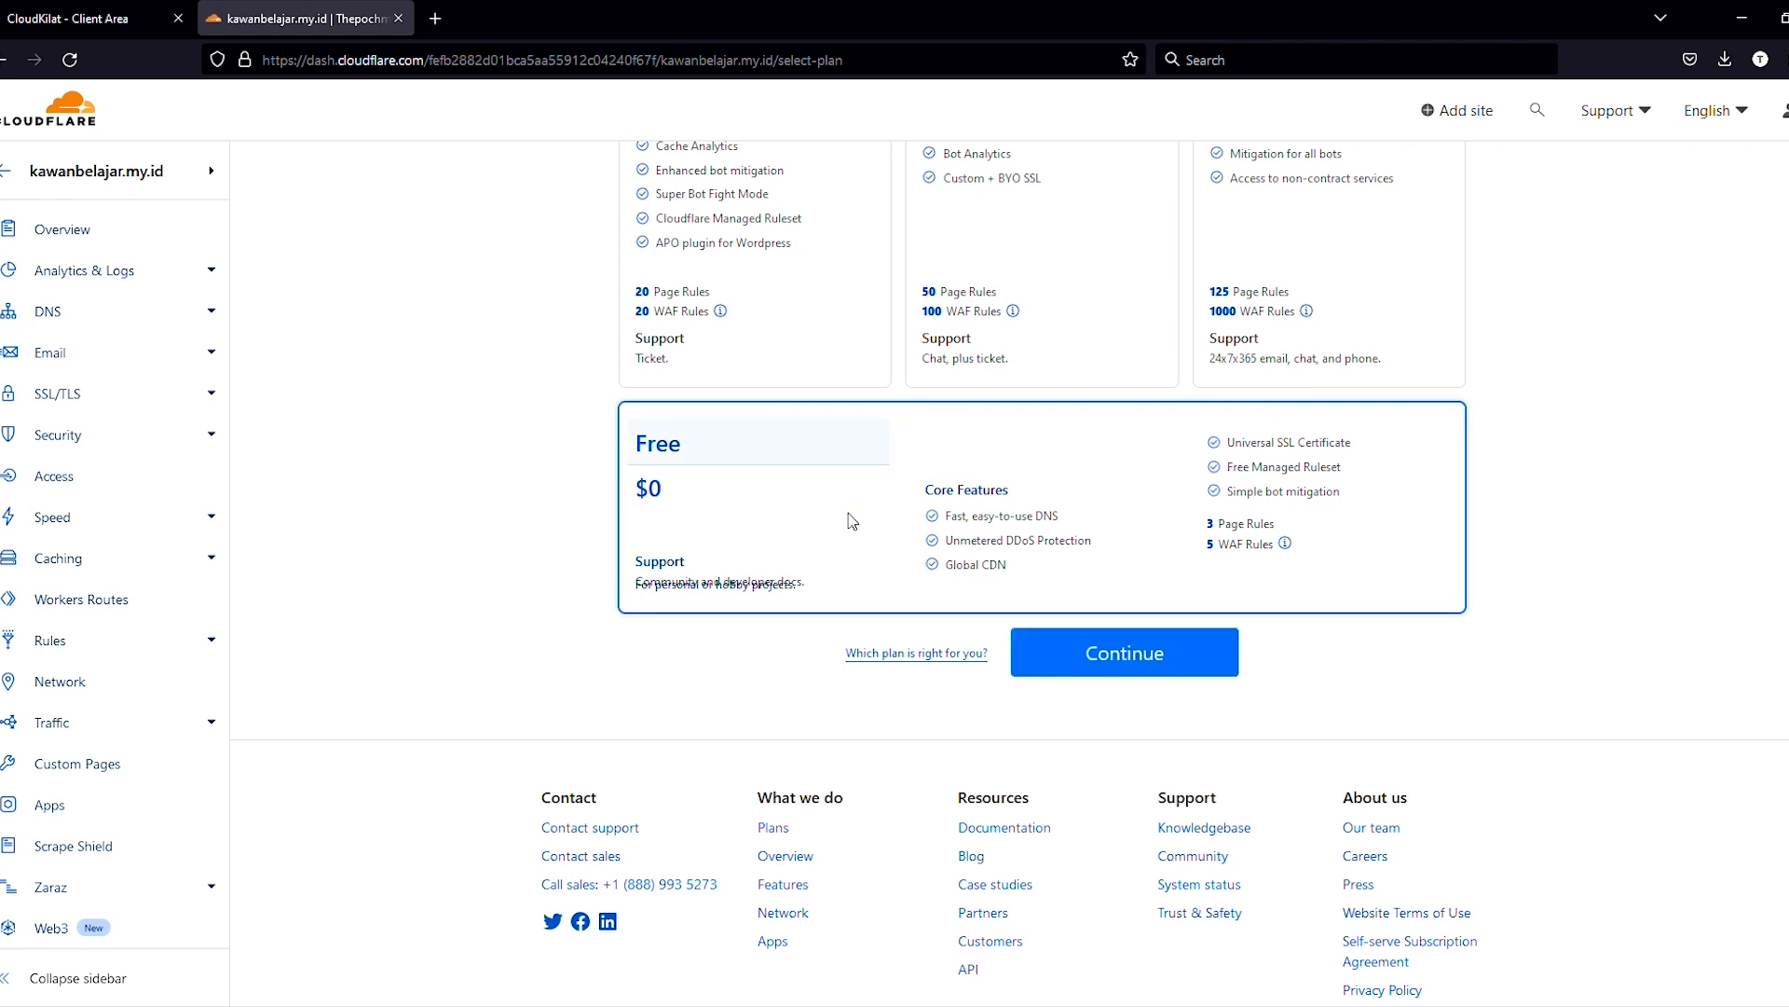
{"action": "left_click", "coordinate": [1135, 672]}
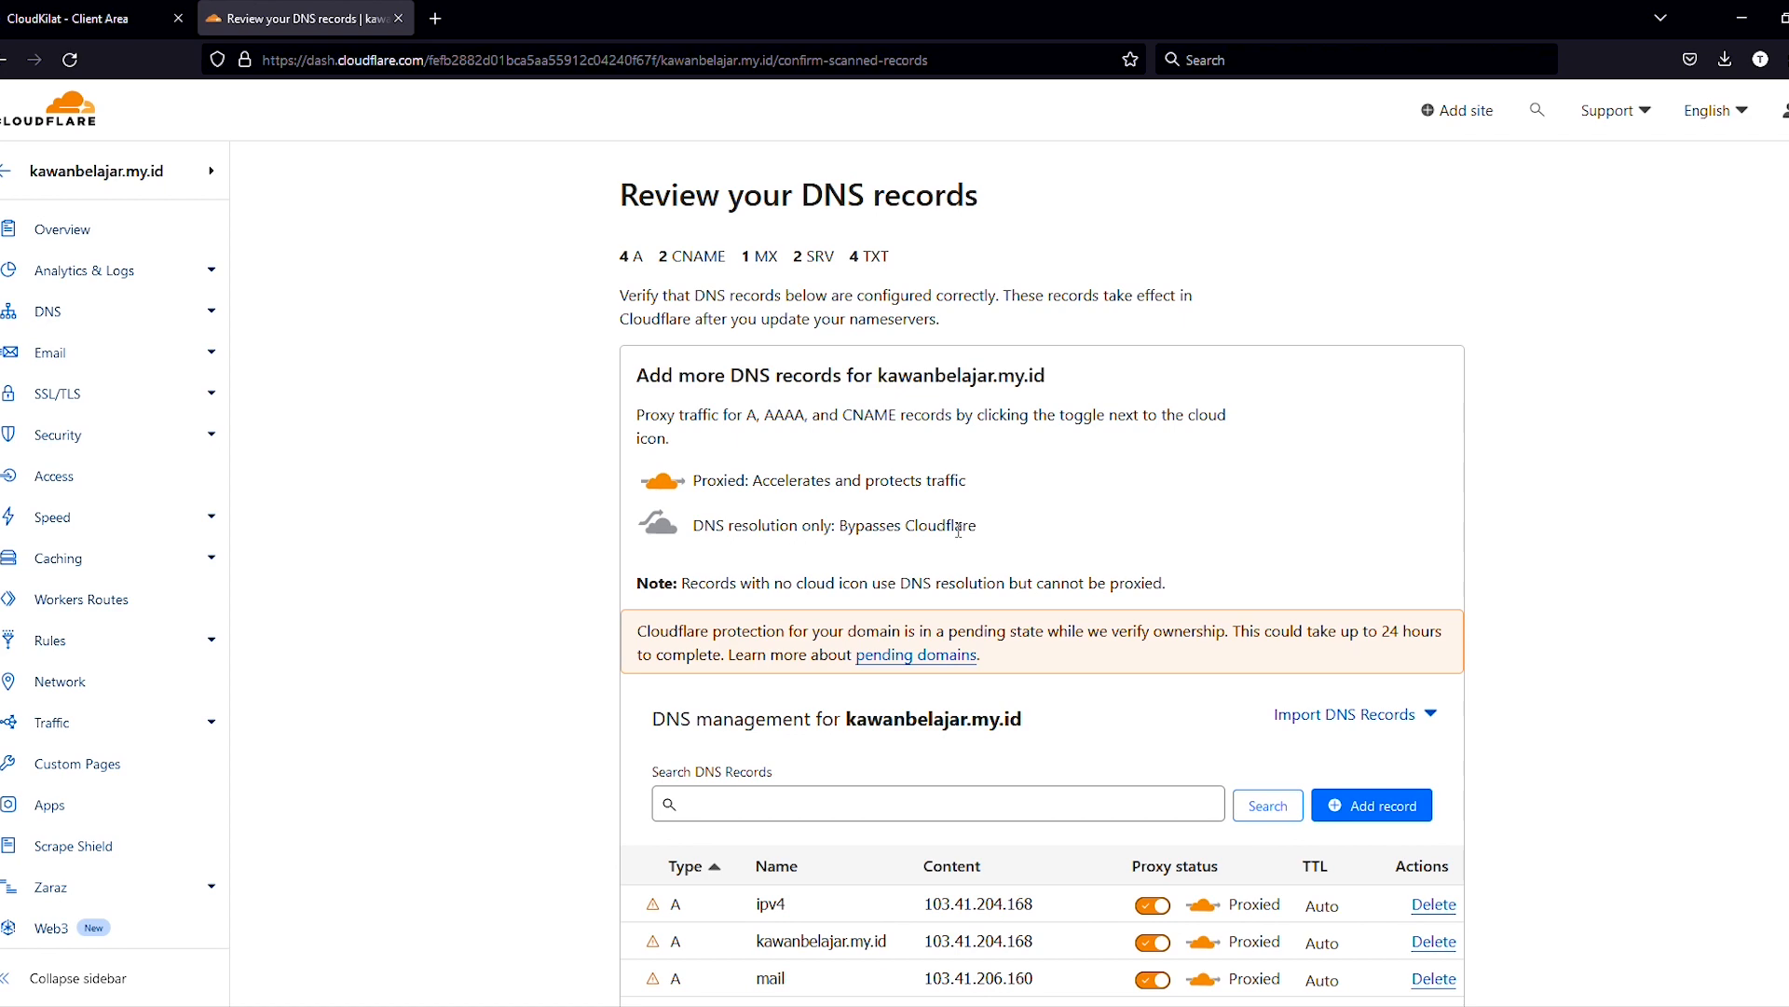
Step: Review the scanned DNS records, set the mail and webmail A records to DNS only, and accept the record list
{"action": "scroll", "coordinate": [1170, 452], "scroll_direction": "down", "scroll_amount": 4}
{"action": "scroll", "coordinate": [1169, 455], "scroll_direction": "up", "scroll_amount": 4}
{"action": "scroll", "coordinate": [1149, 410], "scroll_direction": "down", "scroll_amount": 5}
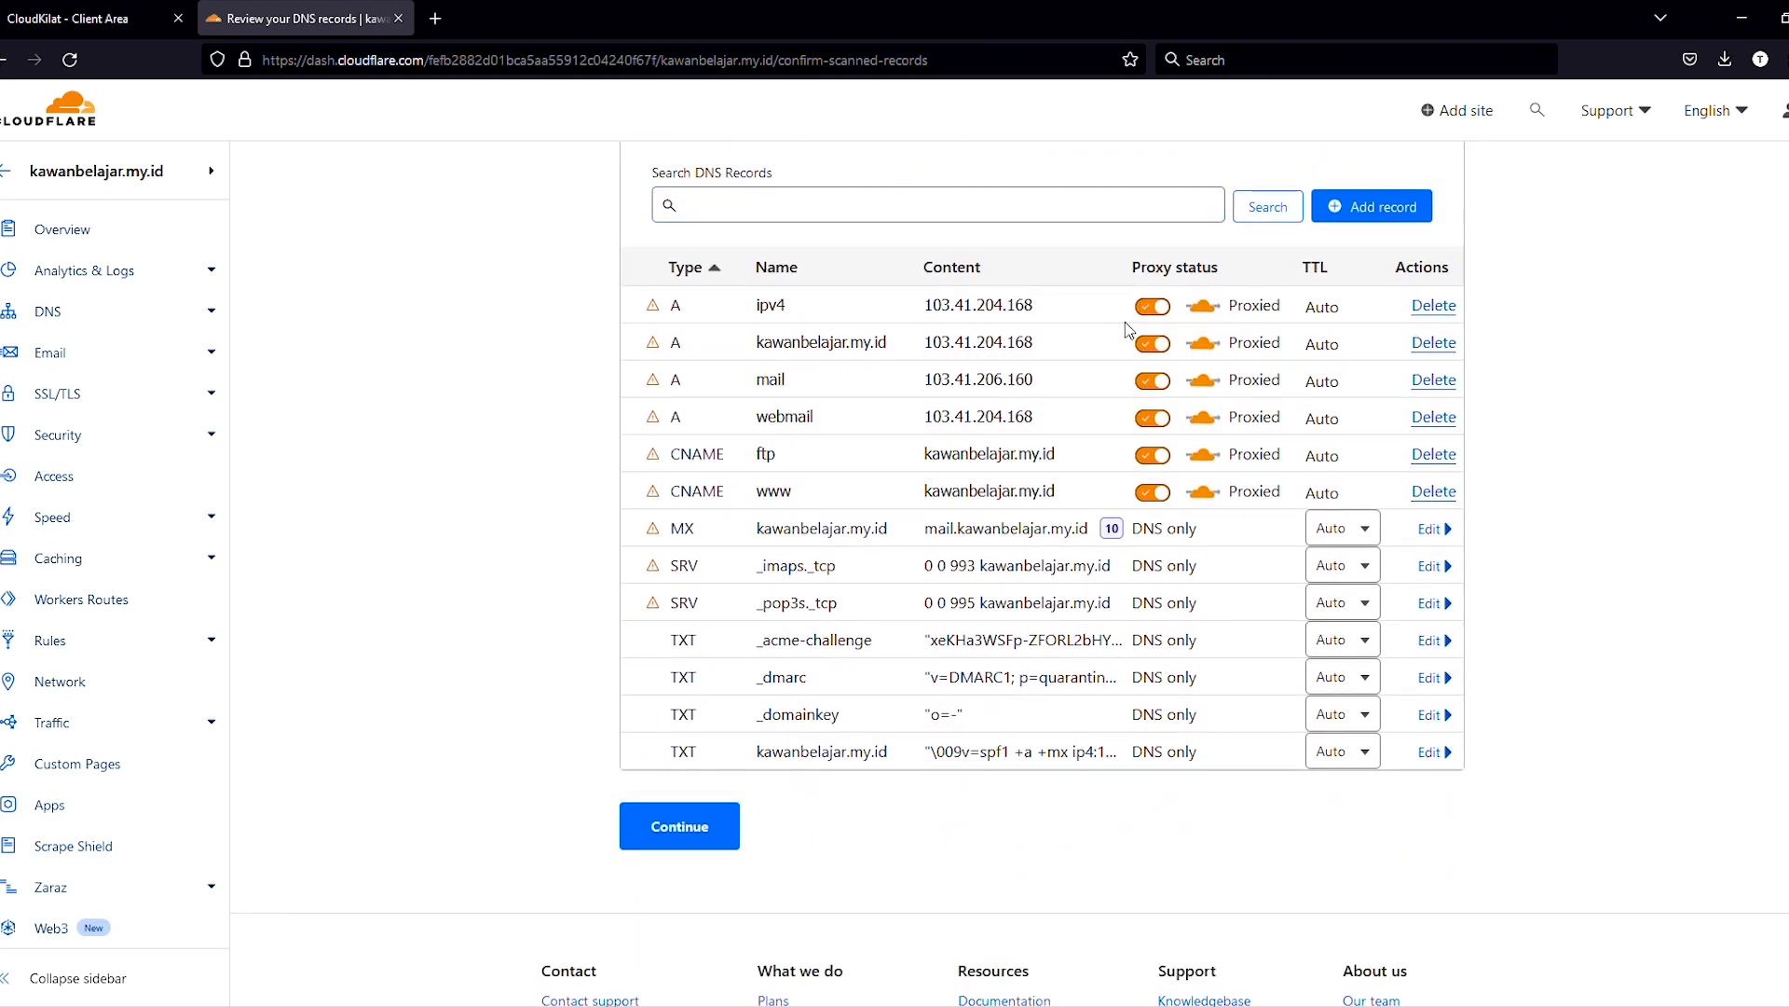
{"action": "scroll", "coordinate": [1126, 321], "scroll_direction": "up", "scroll_amount": 1}
{"action": "scroll", "coordinate": [1127, 327], "scroll_direction": "up", "scroll_amount": 2}
{"action": "scroll", "coordinate": [1128, 327], "scroll_direction": "down", "scroll_amount": 3}
{"action": "scroll", "coordinate": [1128, 329], "scroll_direction": "up", "scroll_amount": 2}
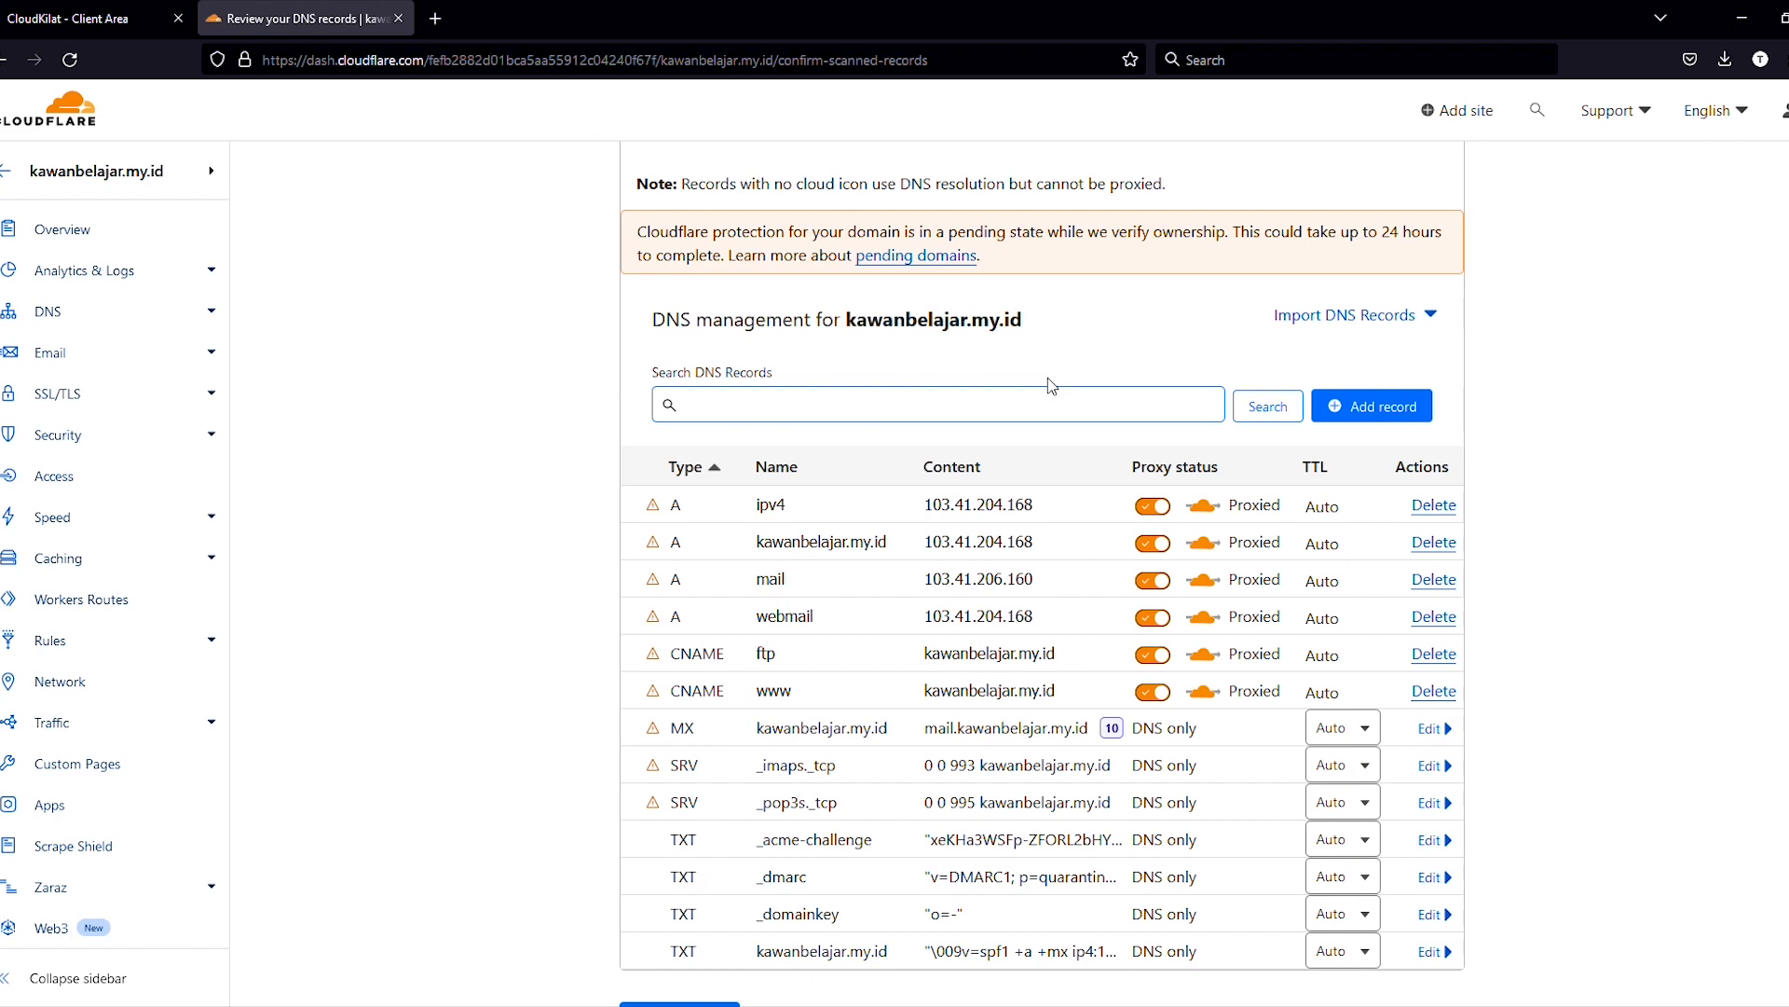
{"action": "left_click", "coordinate": [955, 553]}
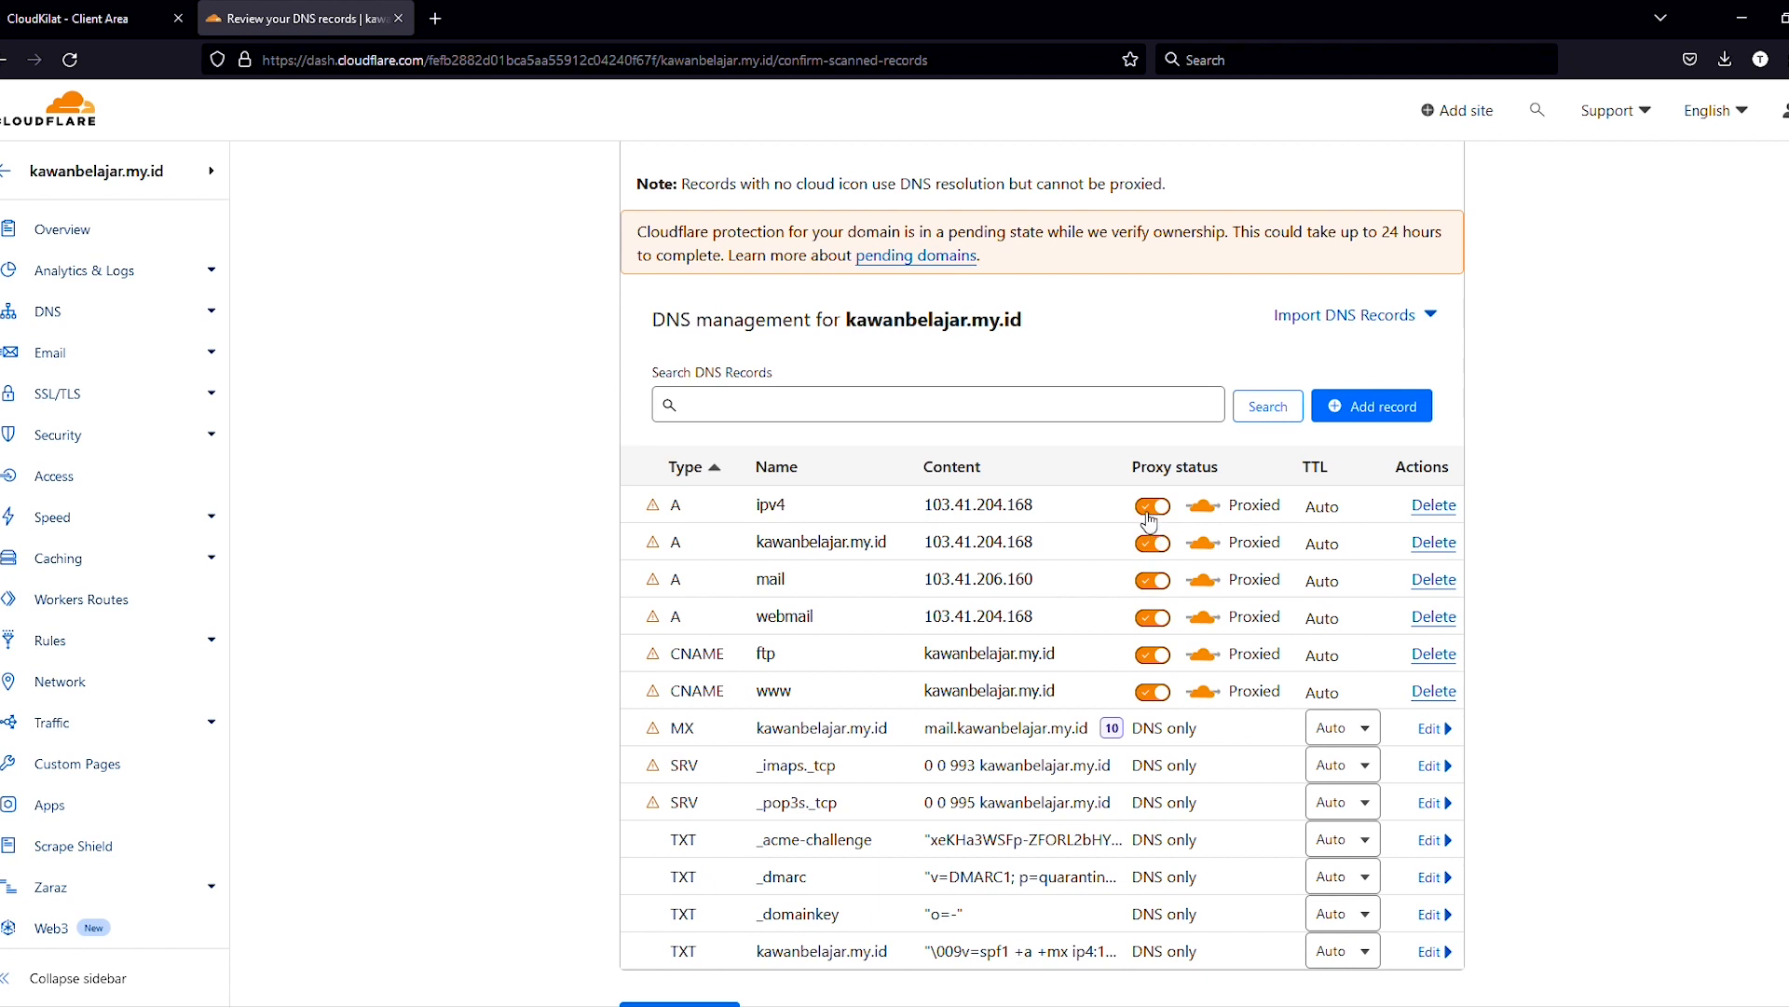
{"action": "left_click", "coordinate": [1154, 583]}
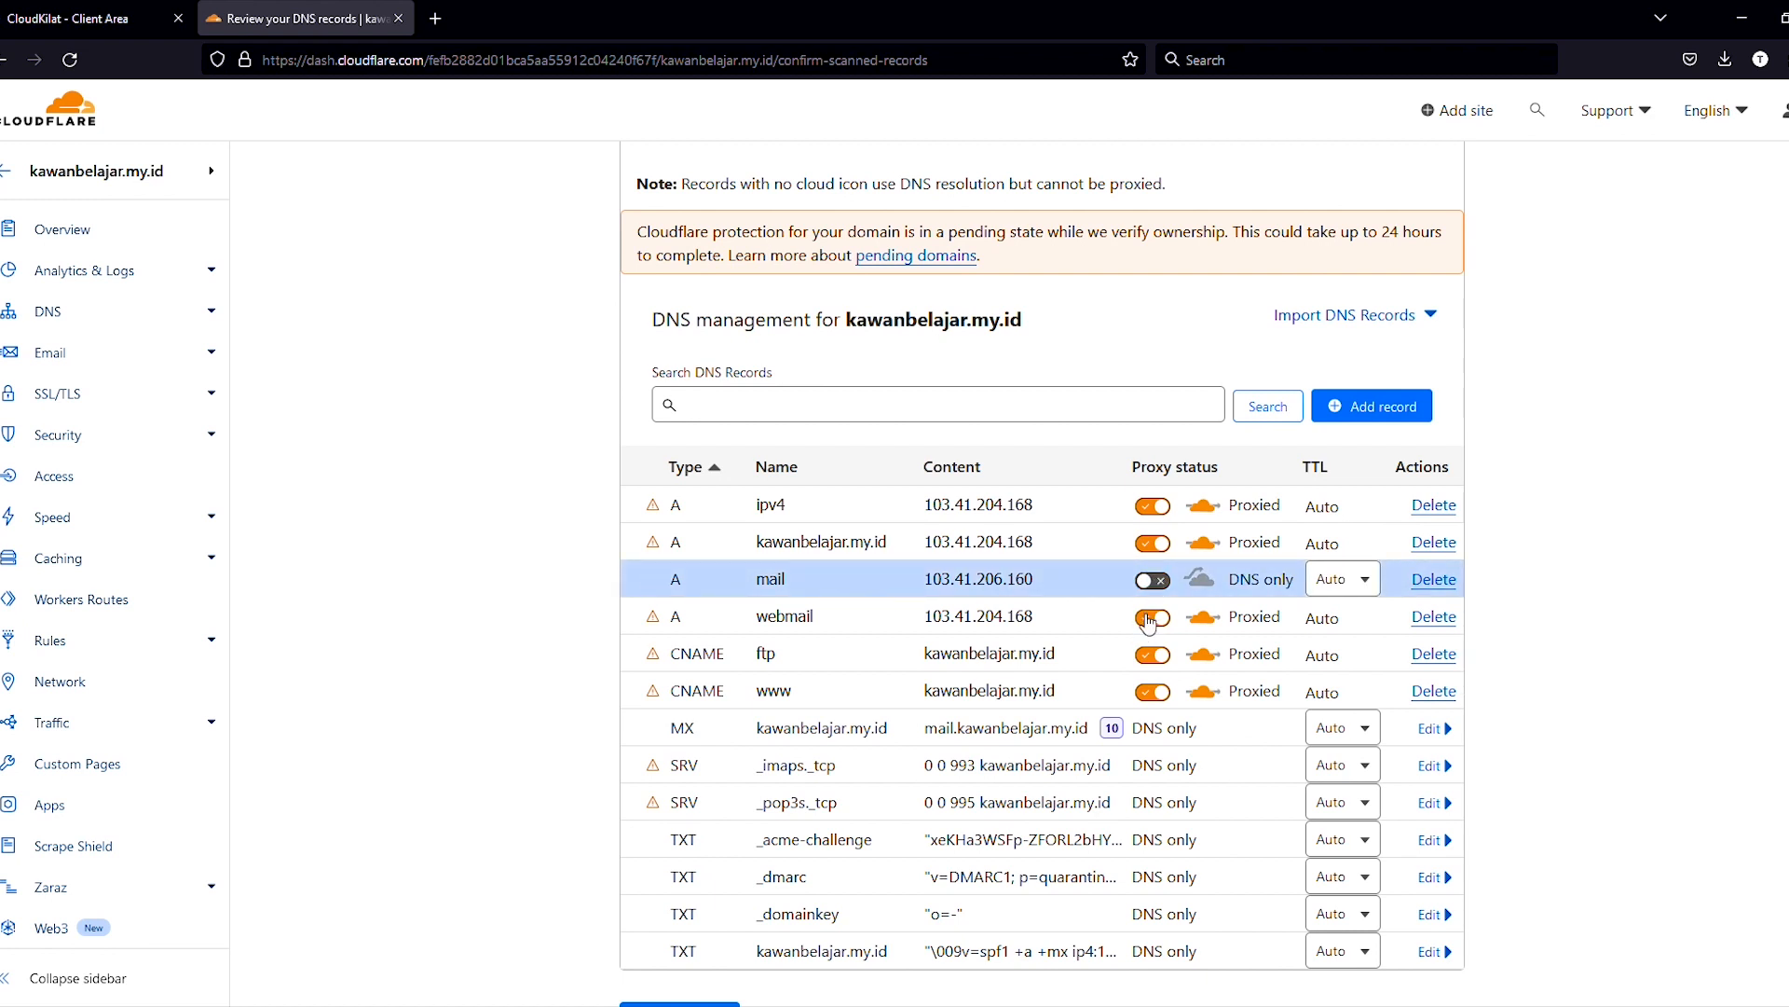
{"action": "left_click", "coordinate": [1152, 619]}
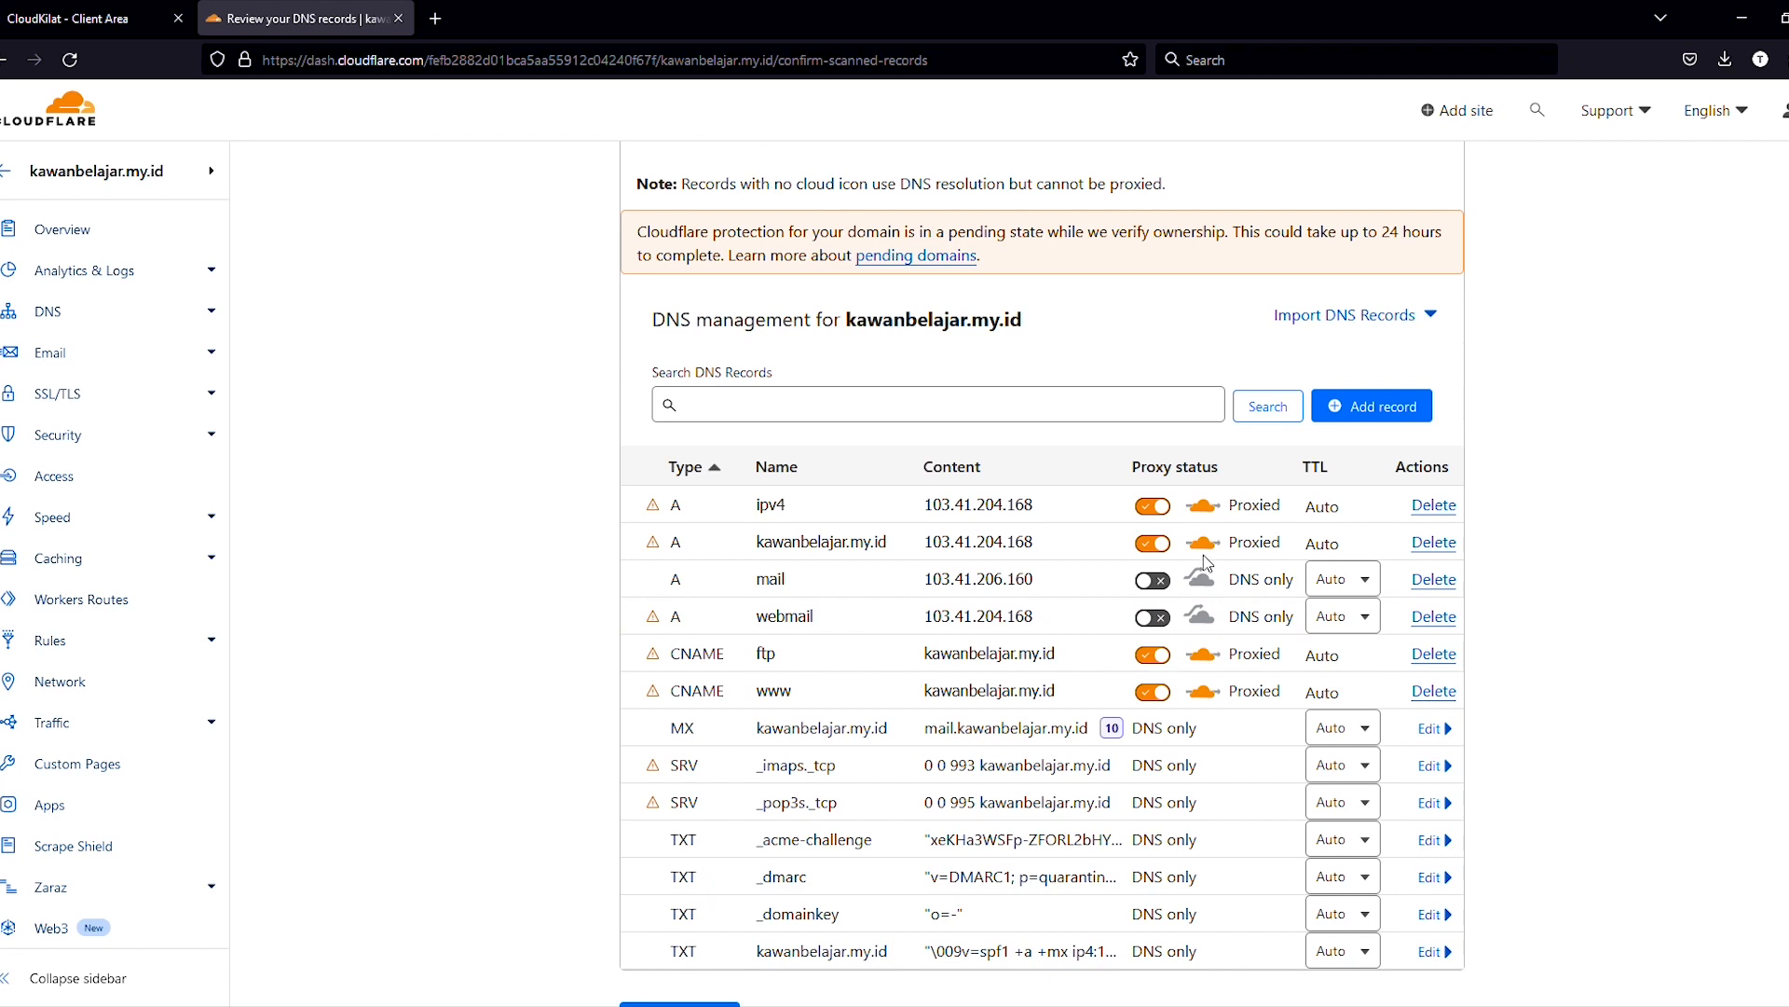
{"action": "scroll", "coordinate": [1235, 613], "scroll_direction": "down", "scroll_amount": 5}
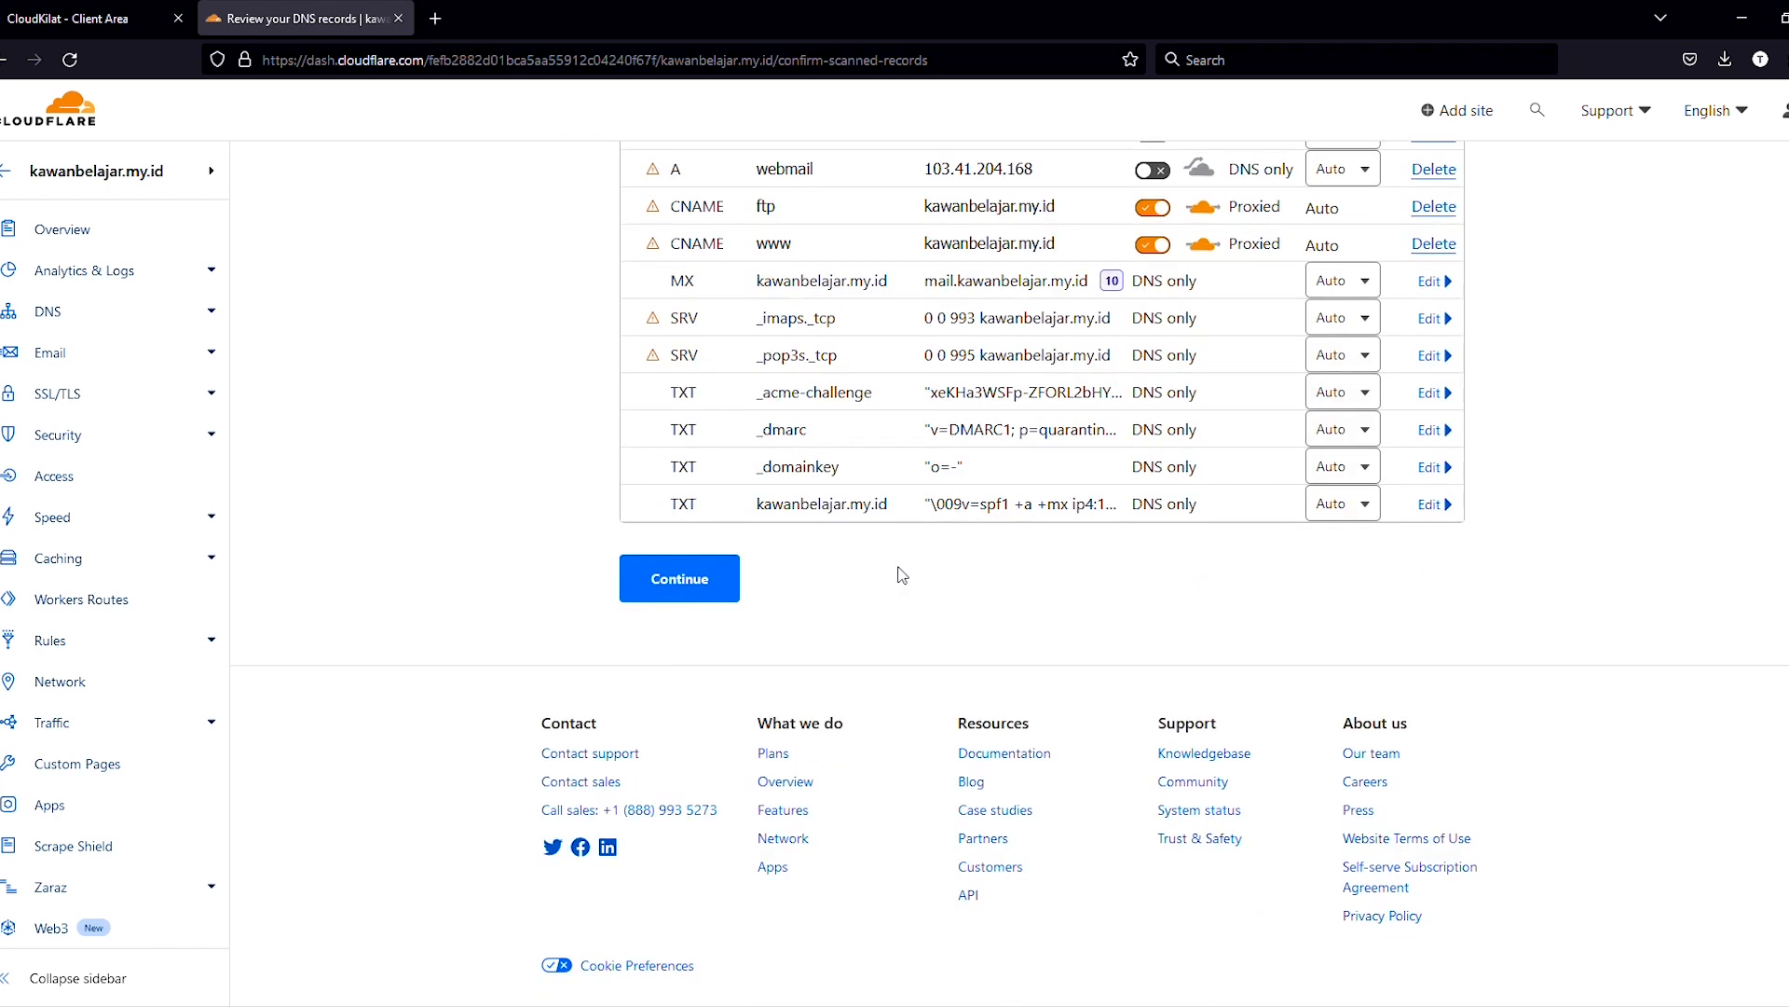
{"action": "left_click", "coordinate": [692, 582]}
Step: Copy the assigned nameserver aron.ns.cloudflare.com and enter it as Nameserver 1 for kawanbelajar.my.id in the CloudKilat client area
{"action": "scroll", "coordinate": [746, 606], "scroll_direction": "up", "scroll_amount": 2}
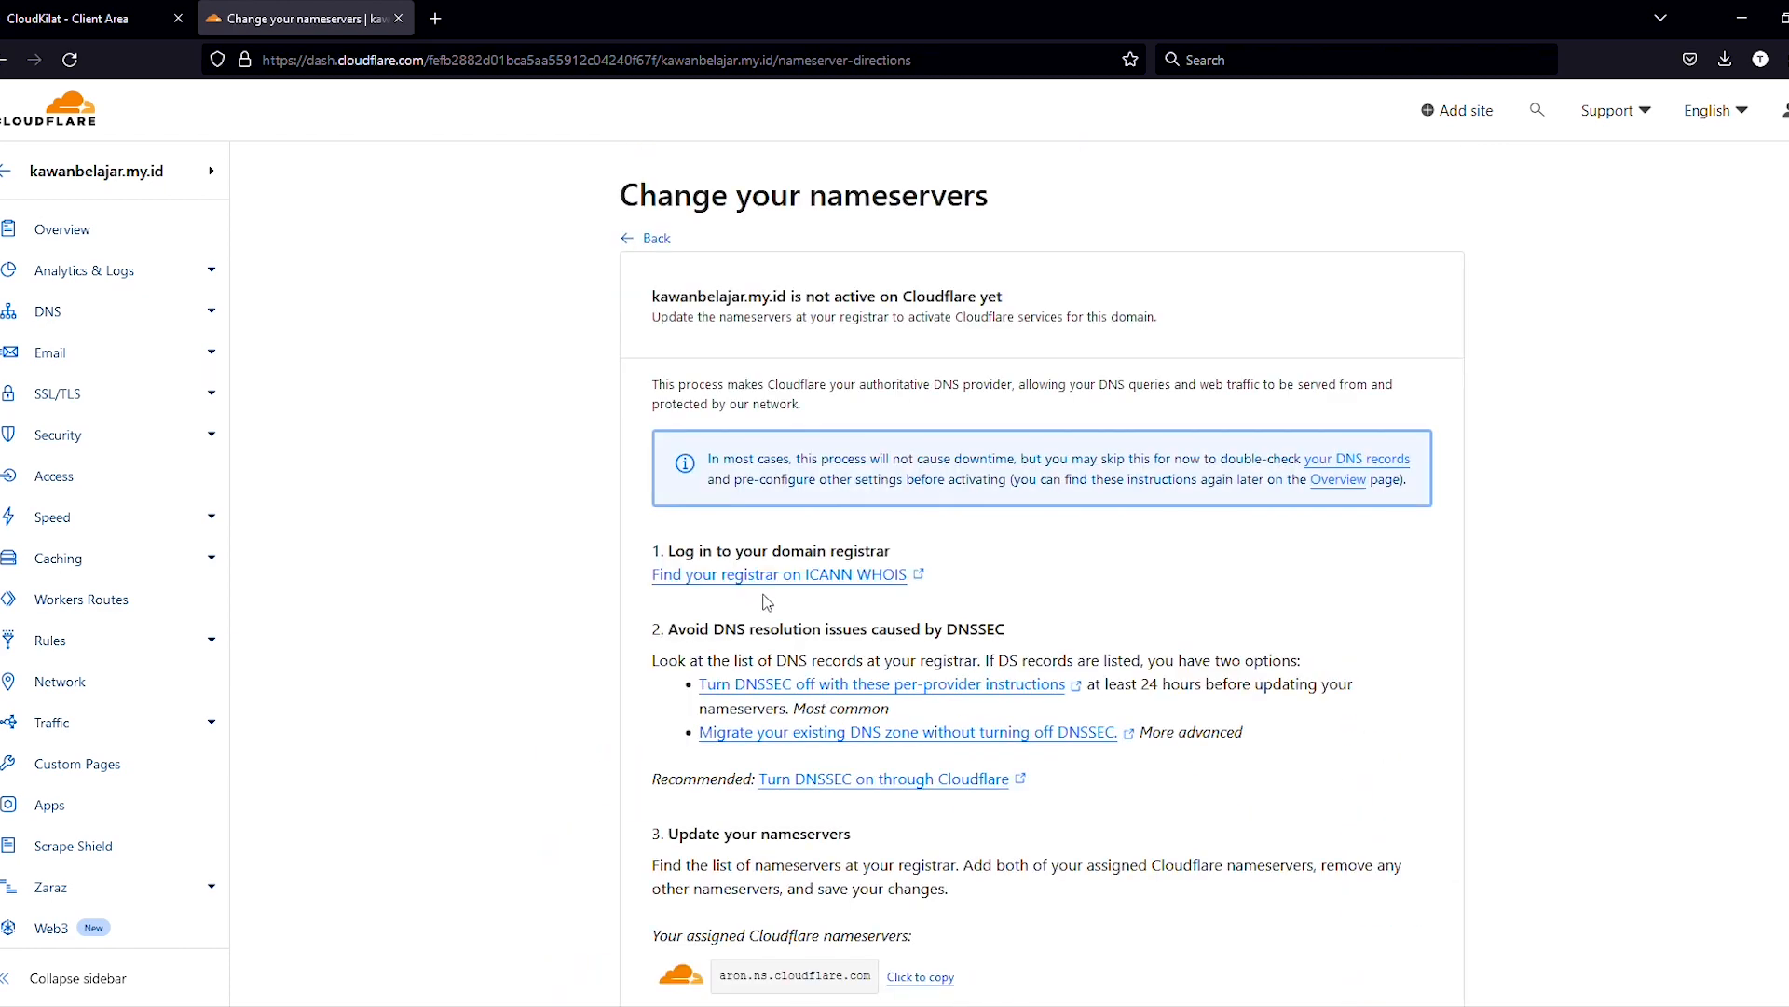
{"action": "scroll", "coordinate": [766, 602], "scroll_direction": "down", "scroll_amount": 3}
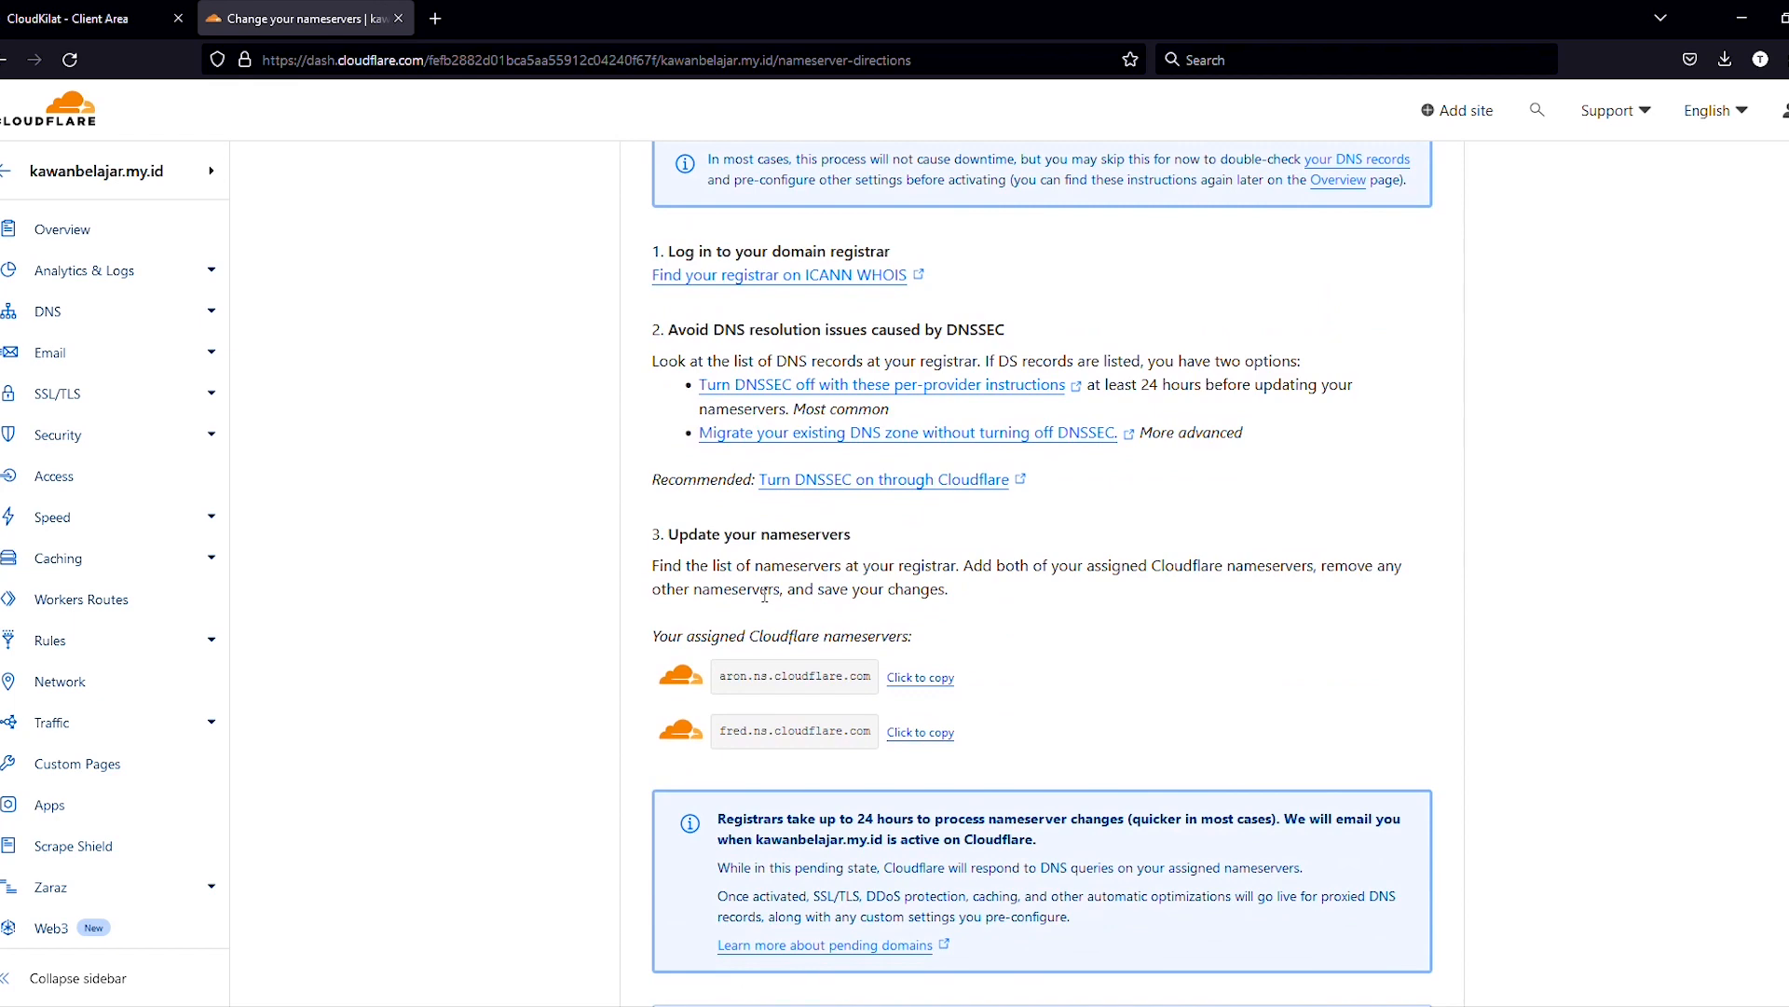
{"action": "scroll", "coordinate": [839, 489], "scroll_direction": "down", "scroll_amount": 2}
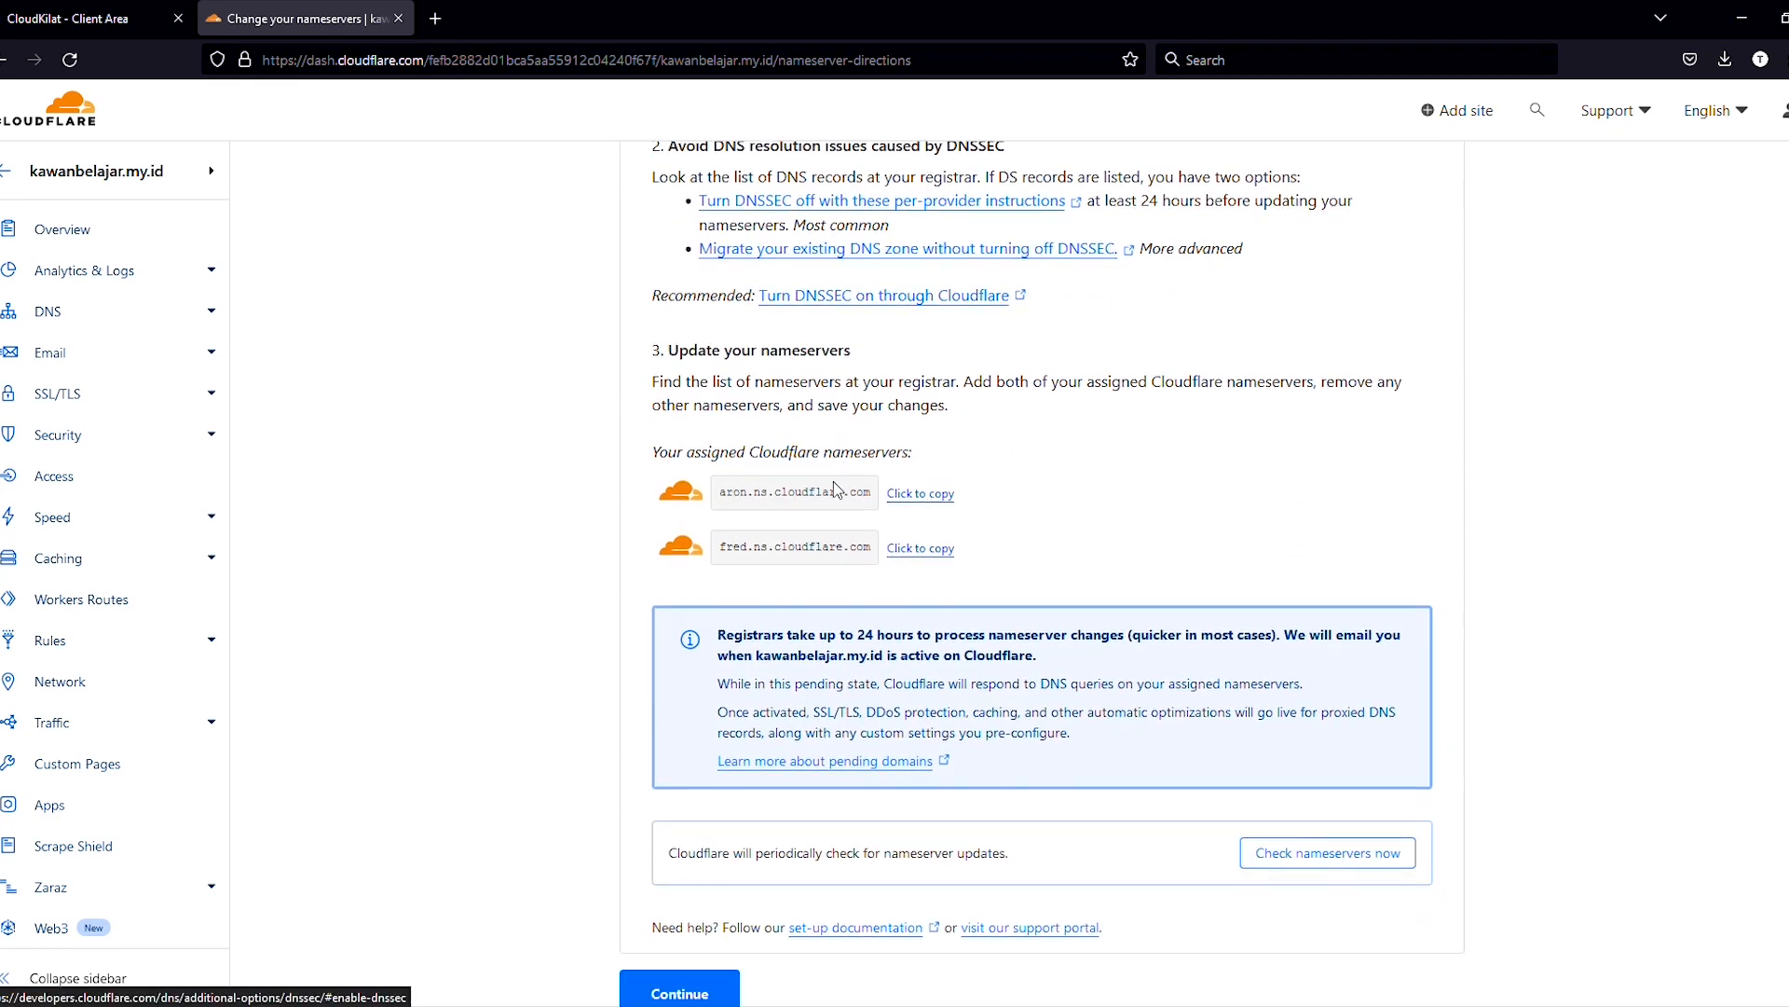
{"action": "left_click", "coordinate": [915, 484]}
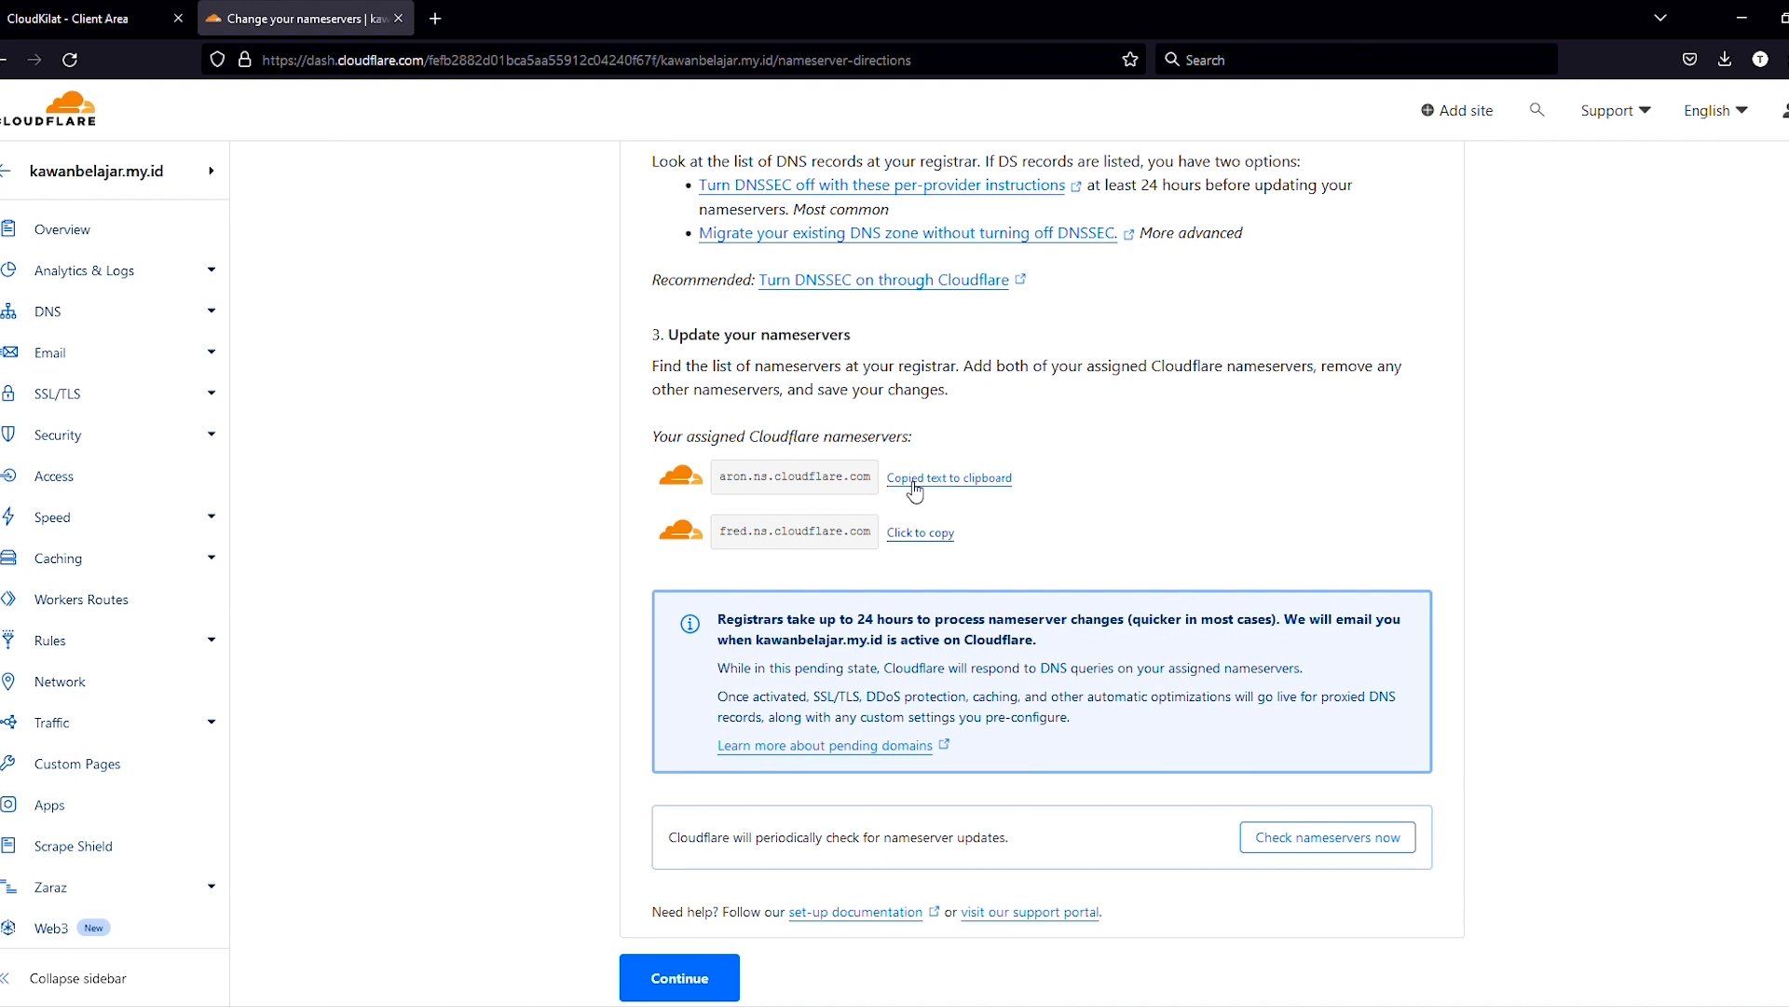
{"action": "left_click", "coordinate": [93, 22]}
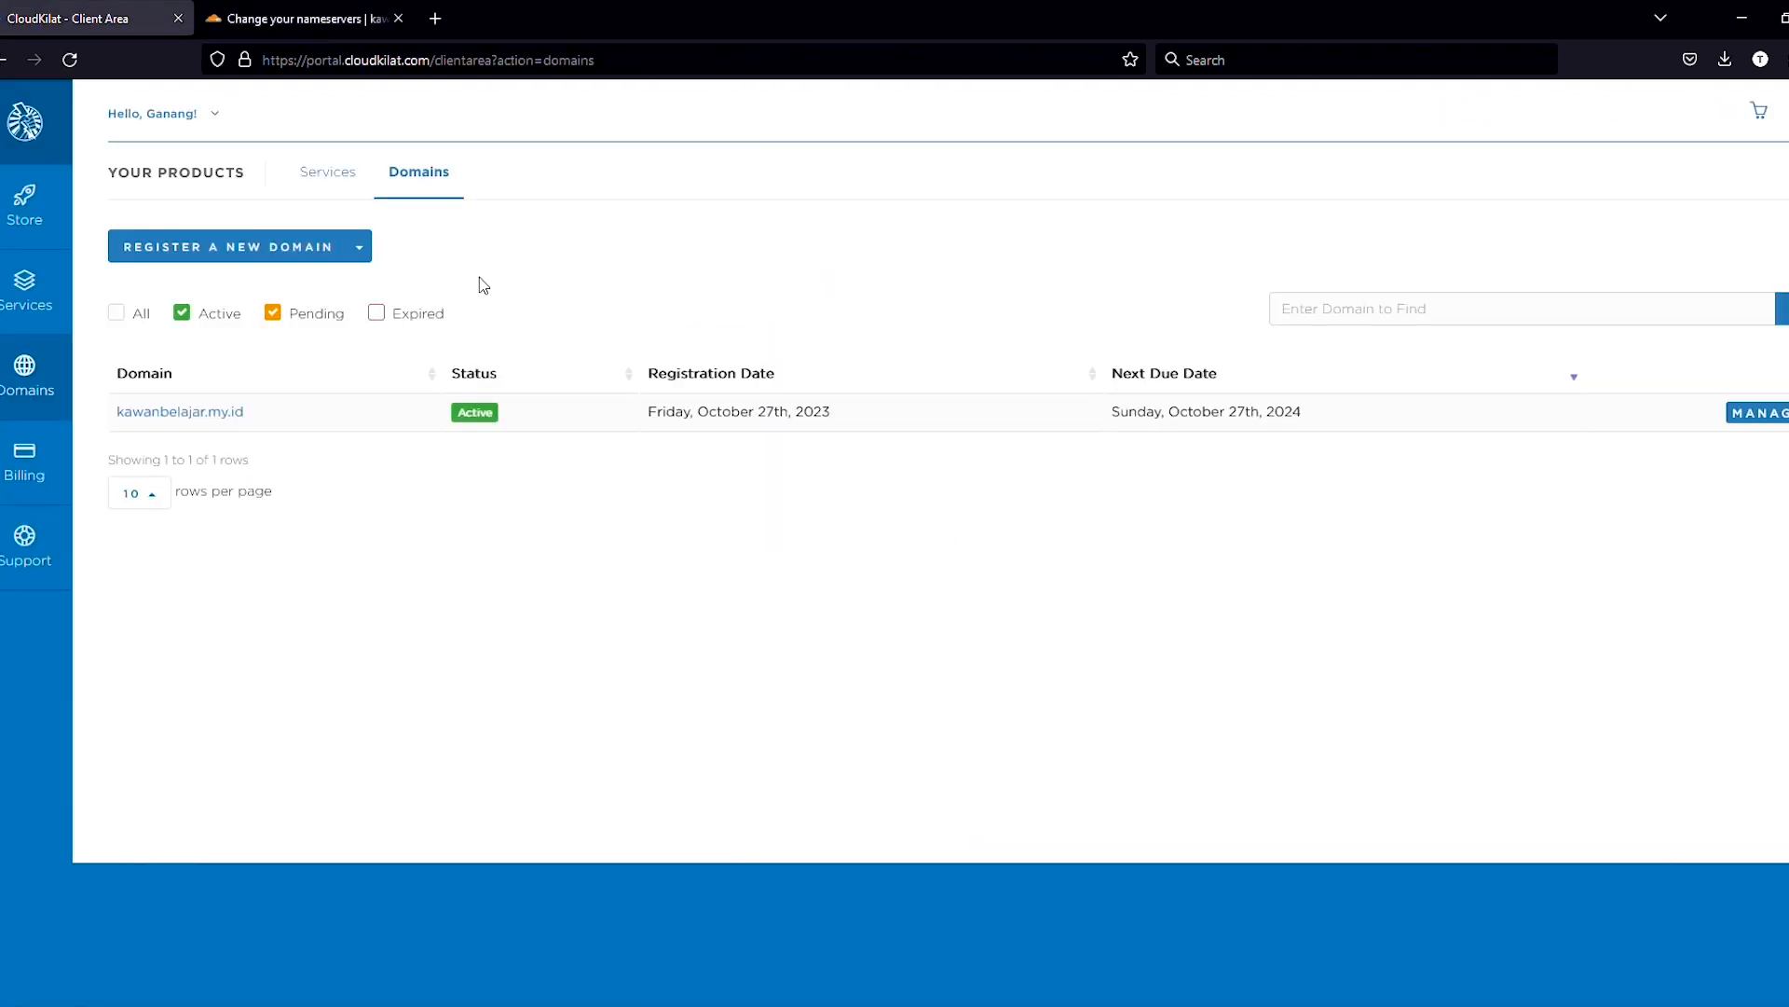
{"action": "left_click", "coordinate": [1745, 417]}
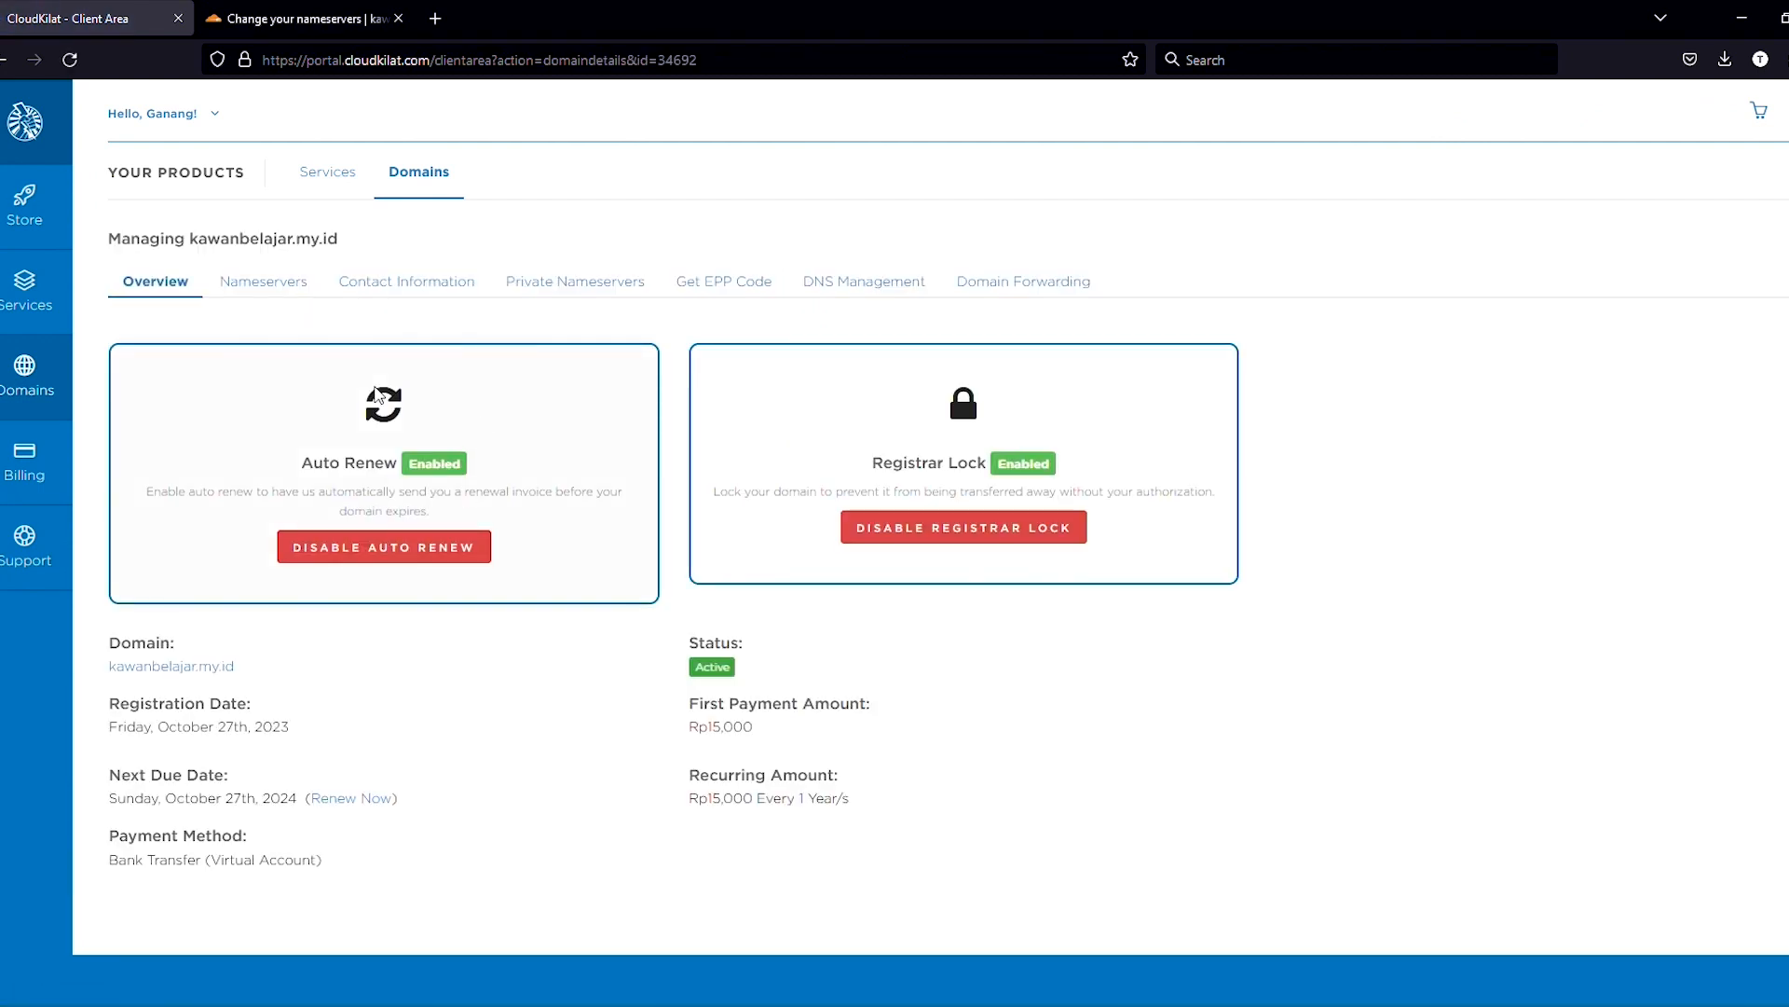
{"action": "left_click", "coordinate": [233, 283]}
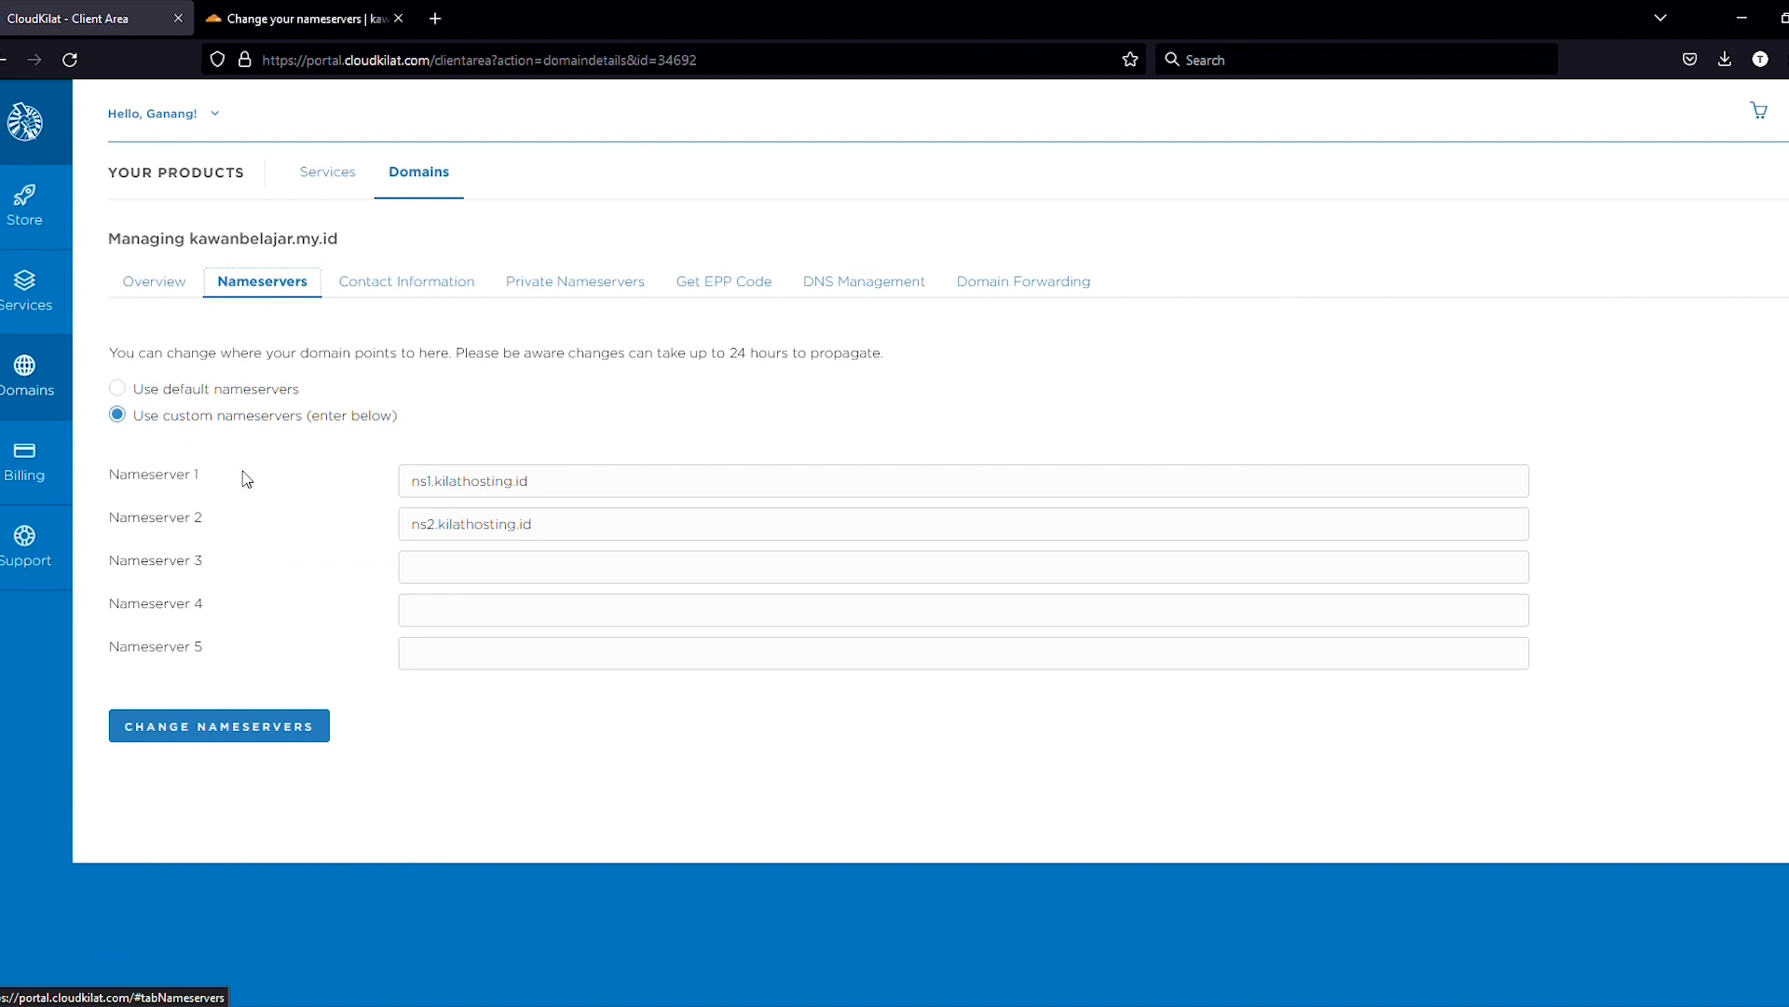
{"action": "left_click", "coordinate": [560, 480]}
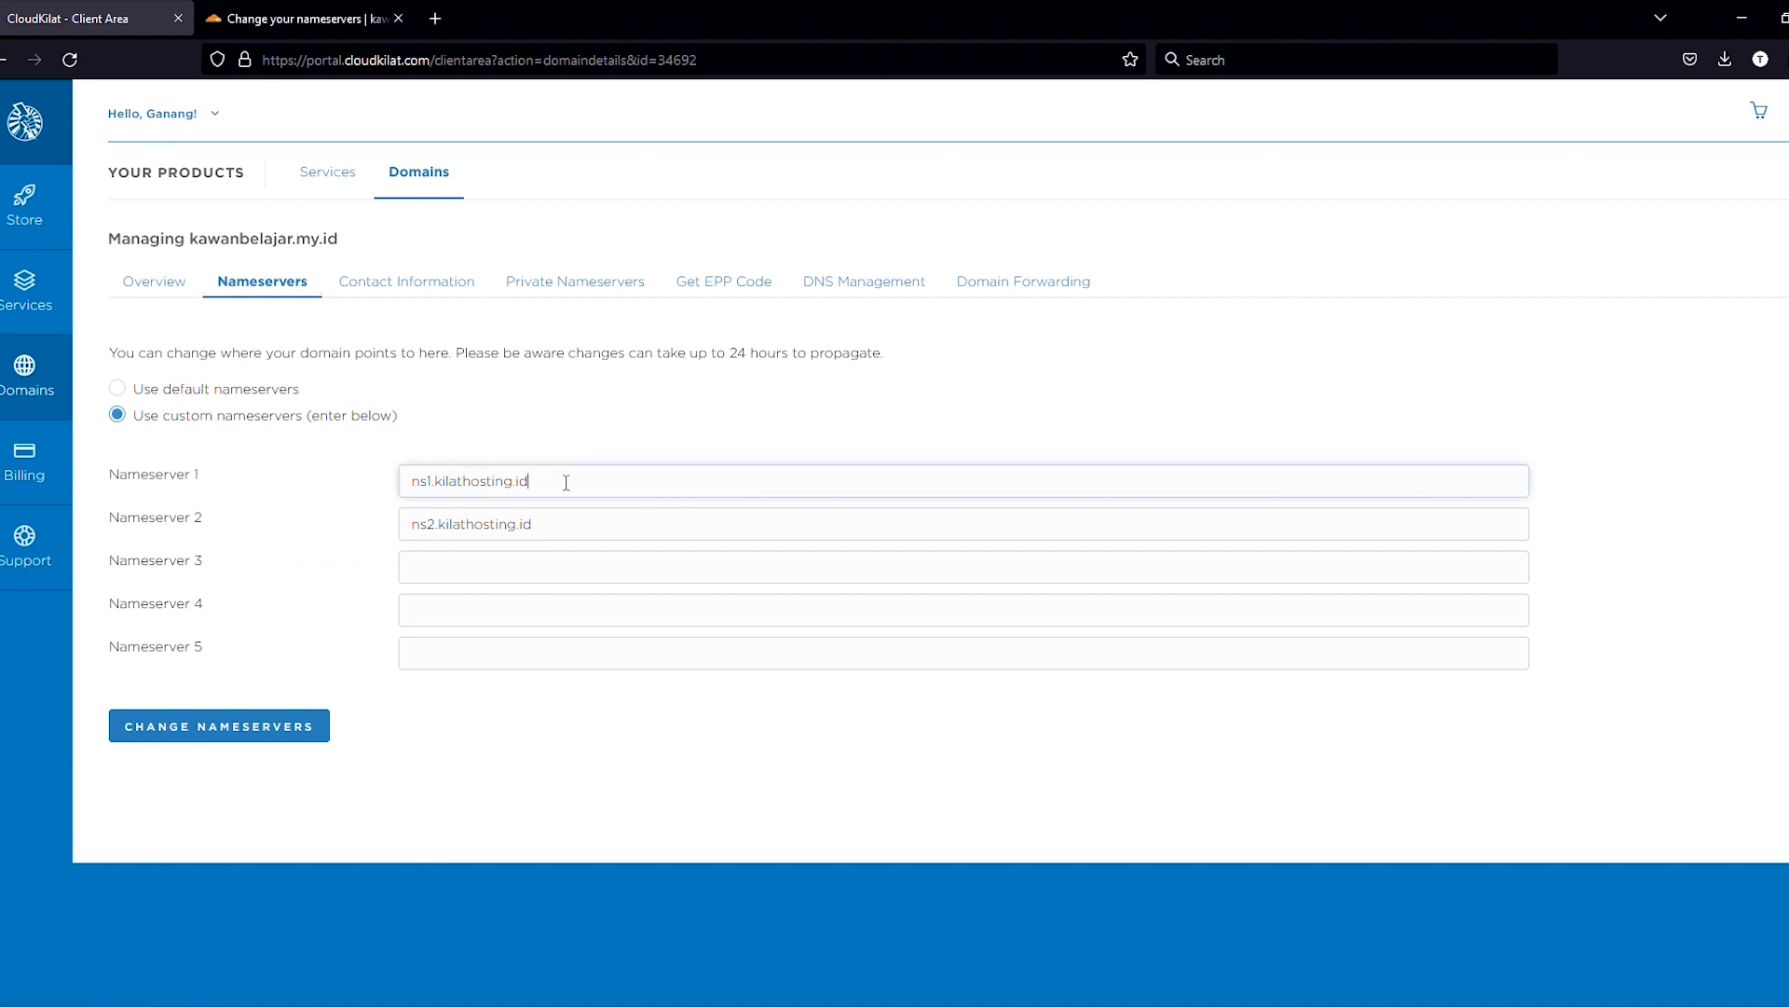
{"action": "key", "text": "ctrl+a"}
{"action": "key", "text": "ctrl+v"}
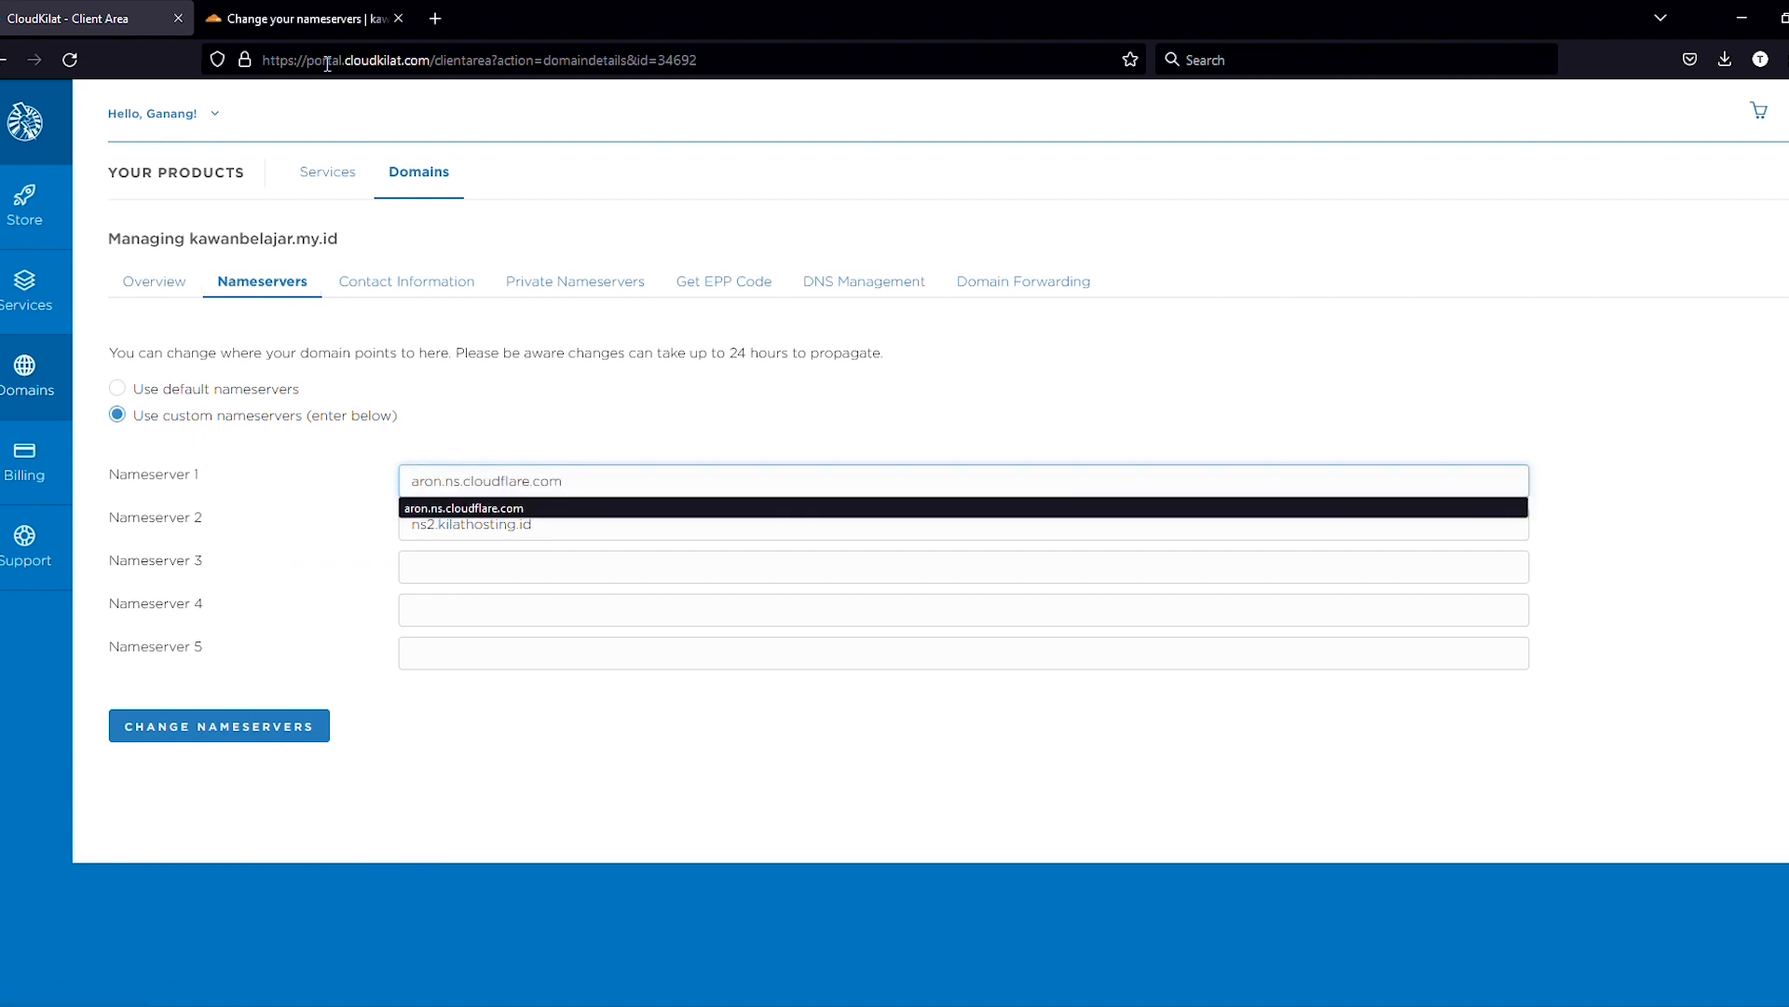
Step: Copy fred.ns.cloudflare.com from Cloudflare into Nameserver 2 in CloudKilat and submit the nameserver change
{"action": "left_click", "coordinate": [299, 19]}
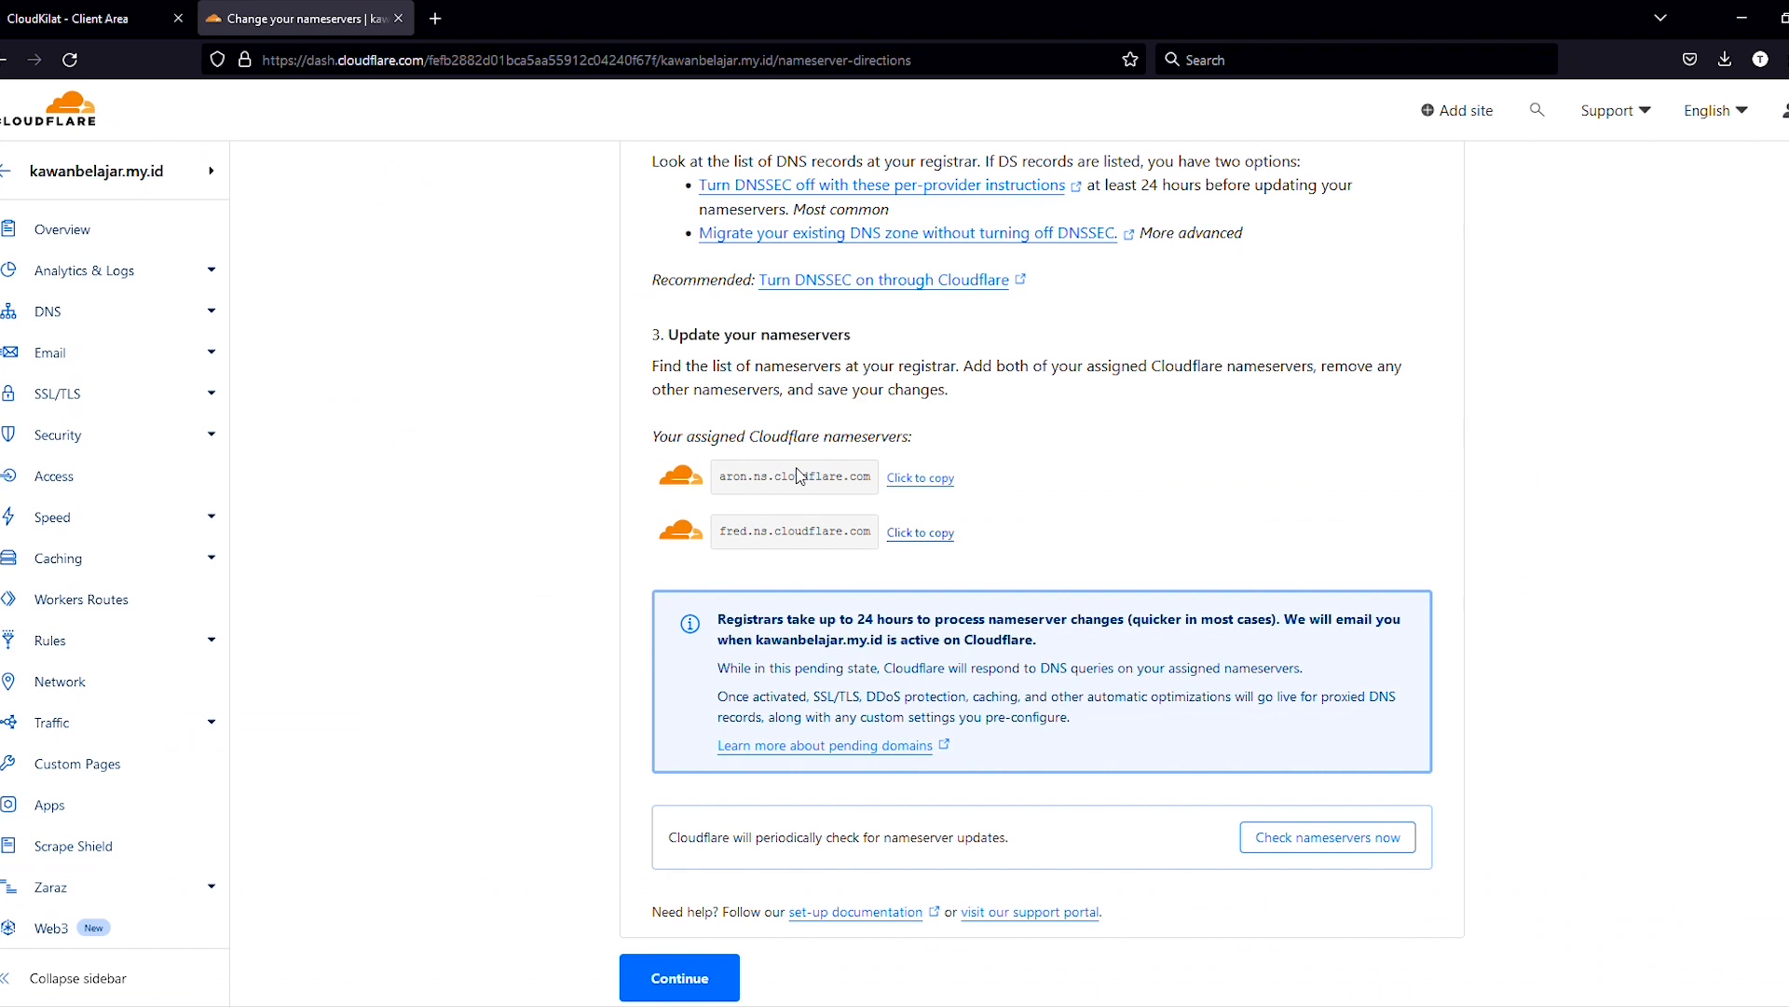
{"action": "left_click", "coordinate": [925, 533]}
{"action": "left_click", "coordinate": [75, 17]}
{"action": "left_click", "coordinate": [563, 523]}
{"action": "key", "text": "ctrl+a"}
{"action": "key", "text": "ctrl+v"}
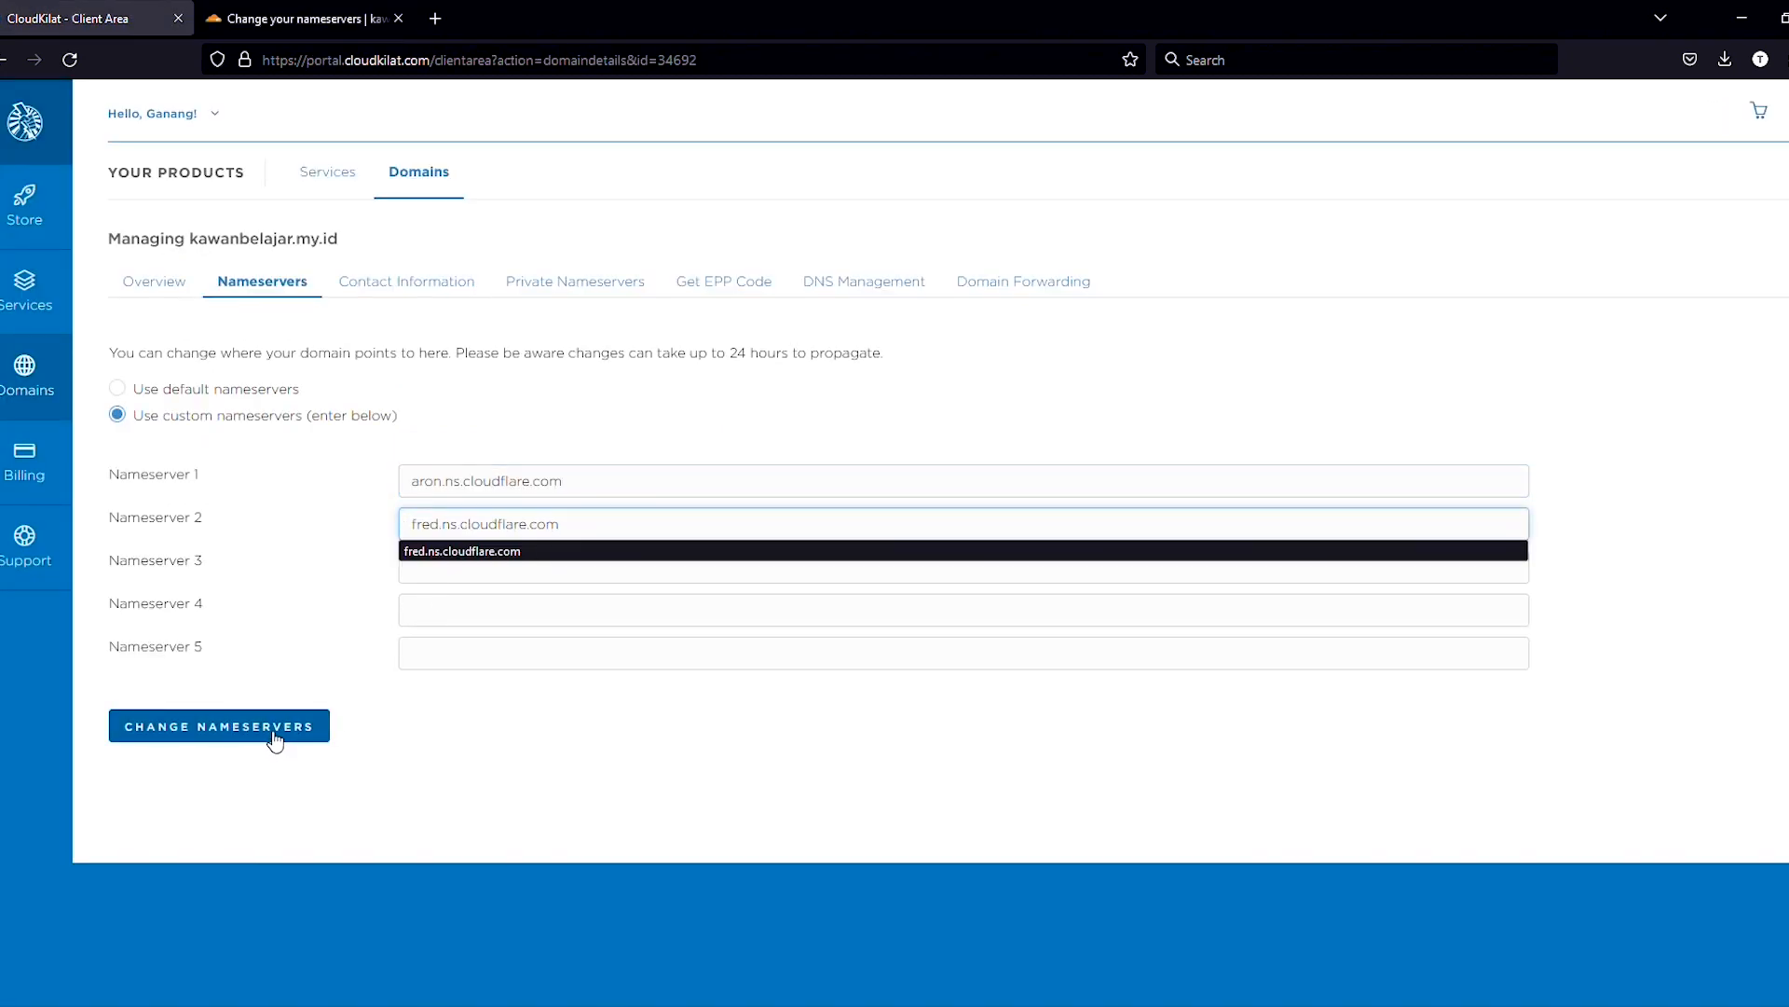
{"action": "left_click", "coordinate": [273, 737]}
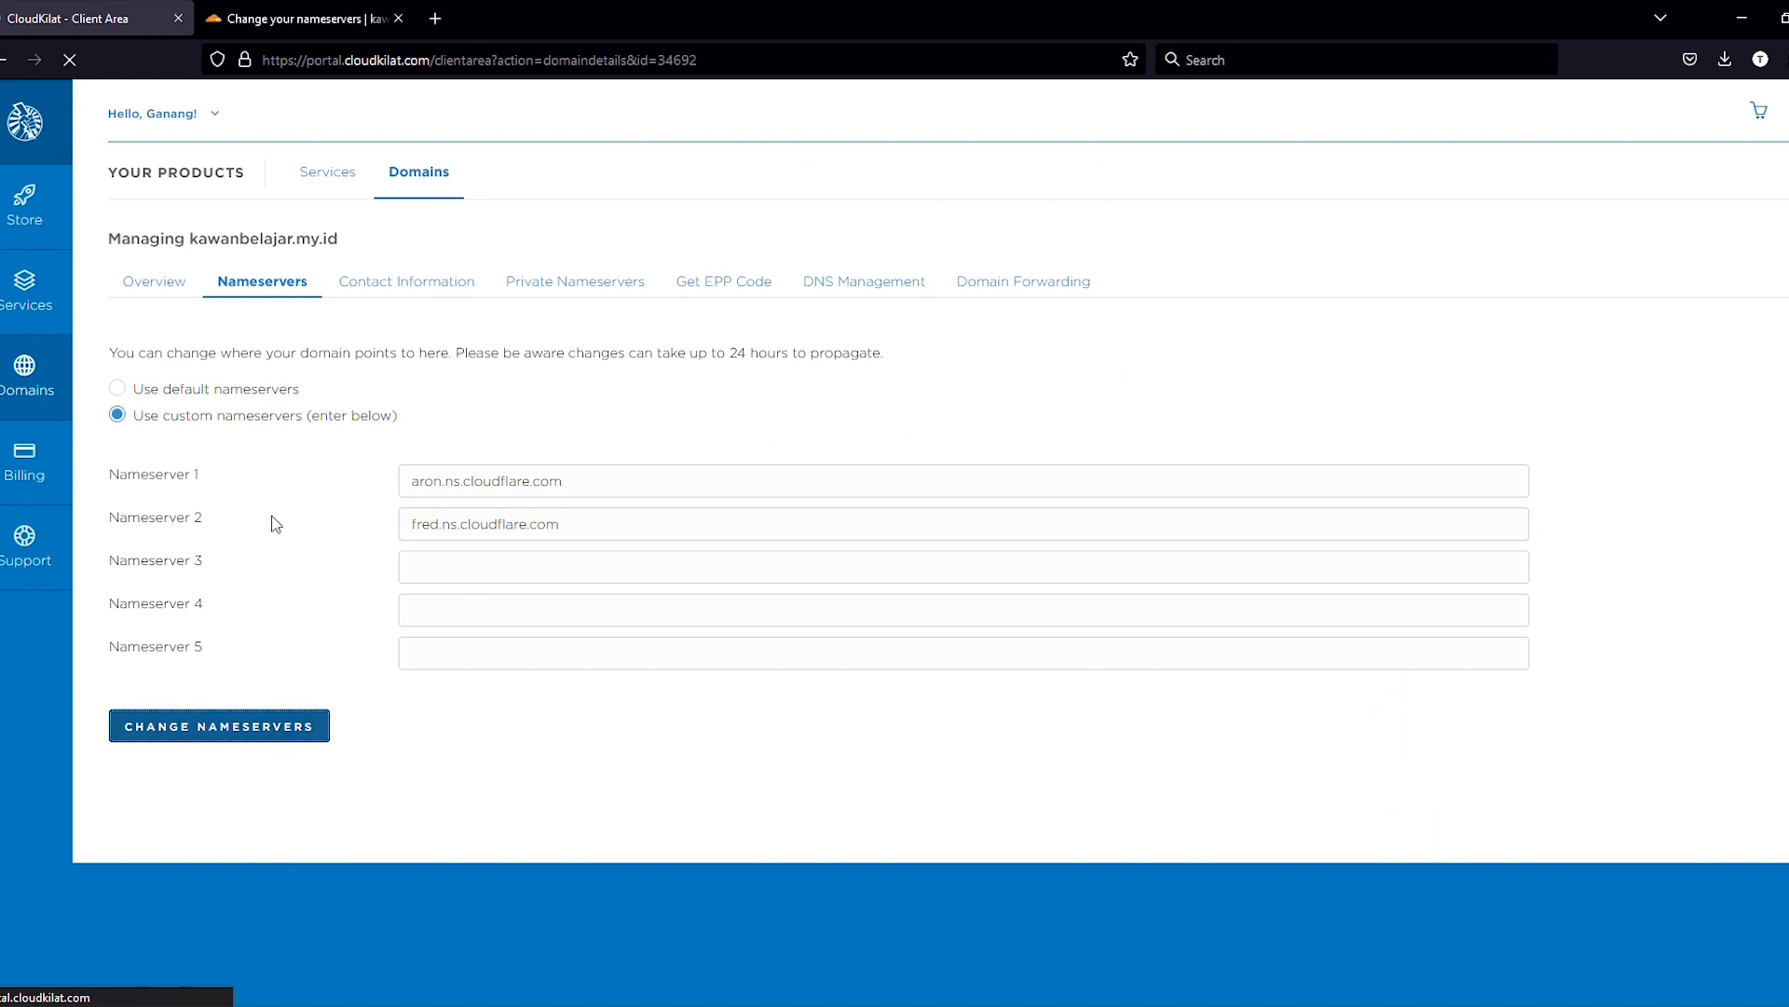
Step: Switch back to Cloudflare, request a nameserver check for the domain, and continue to the Quick Start Guide
{"action": "key", "text": "ctrl+Tab"}
{"action": "left_click", "coordinate": [1304, 653]}
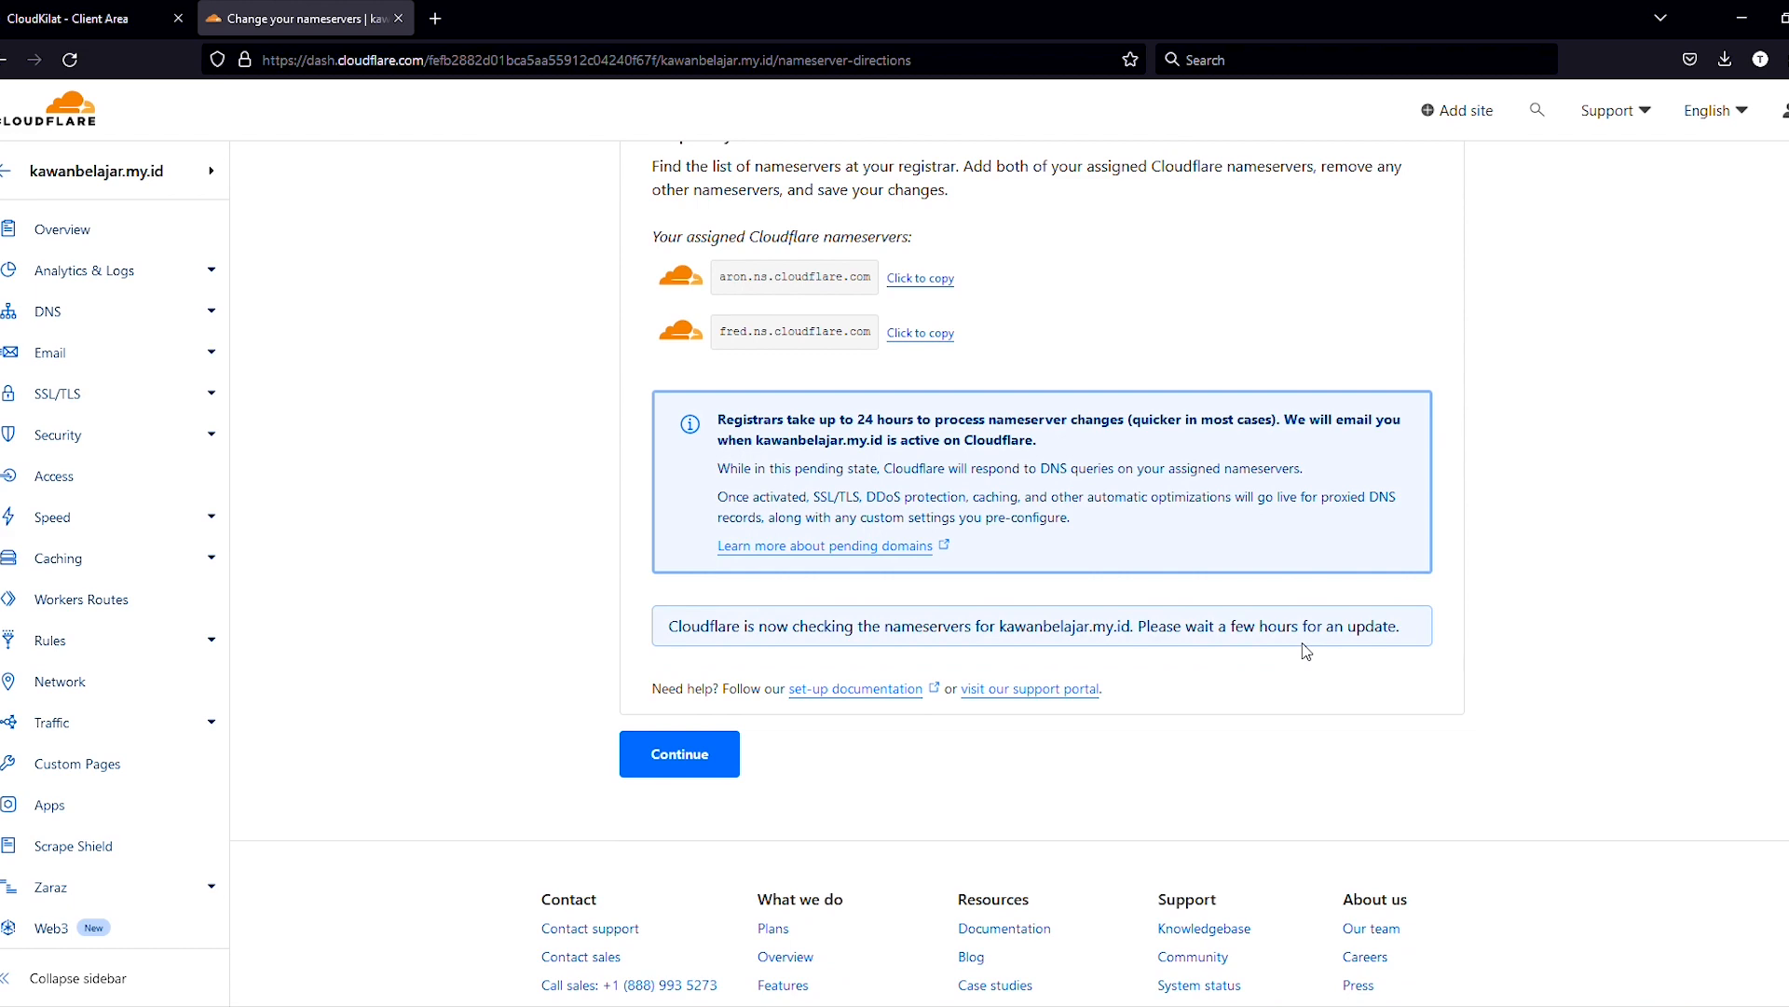
{"action": "scroll", "coordinate": [688, 604], "scroll_direction": "down", "scroll_amount": 2}
{"action": "left_click", "coordinate": [686, 598]}
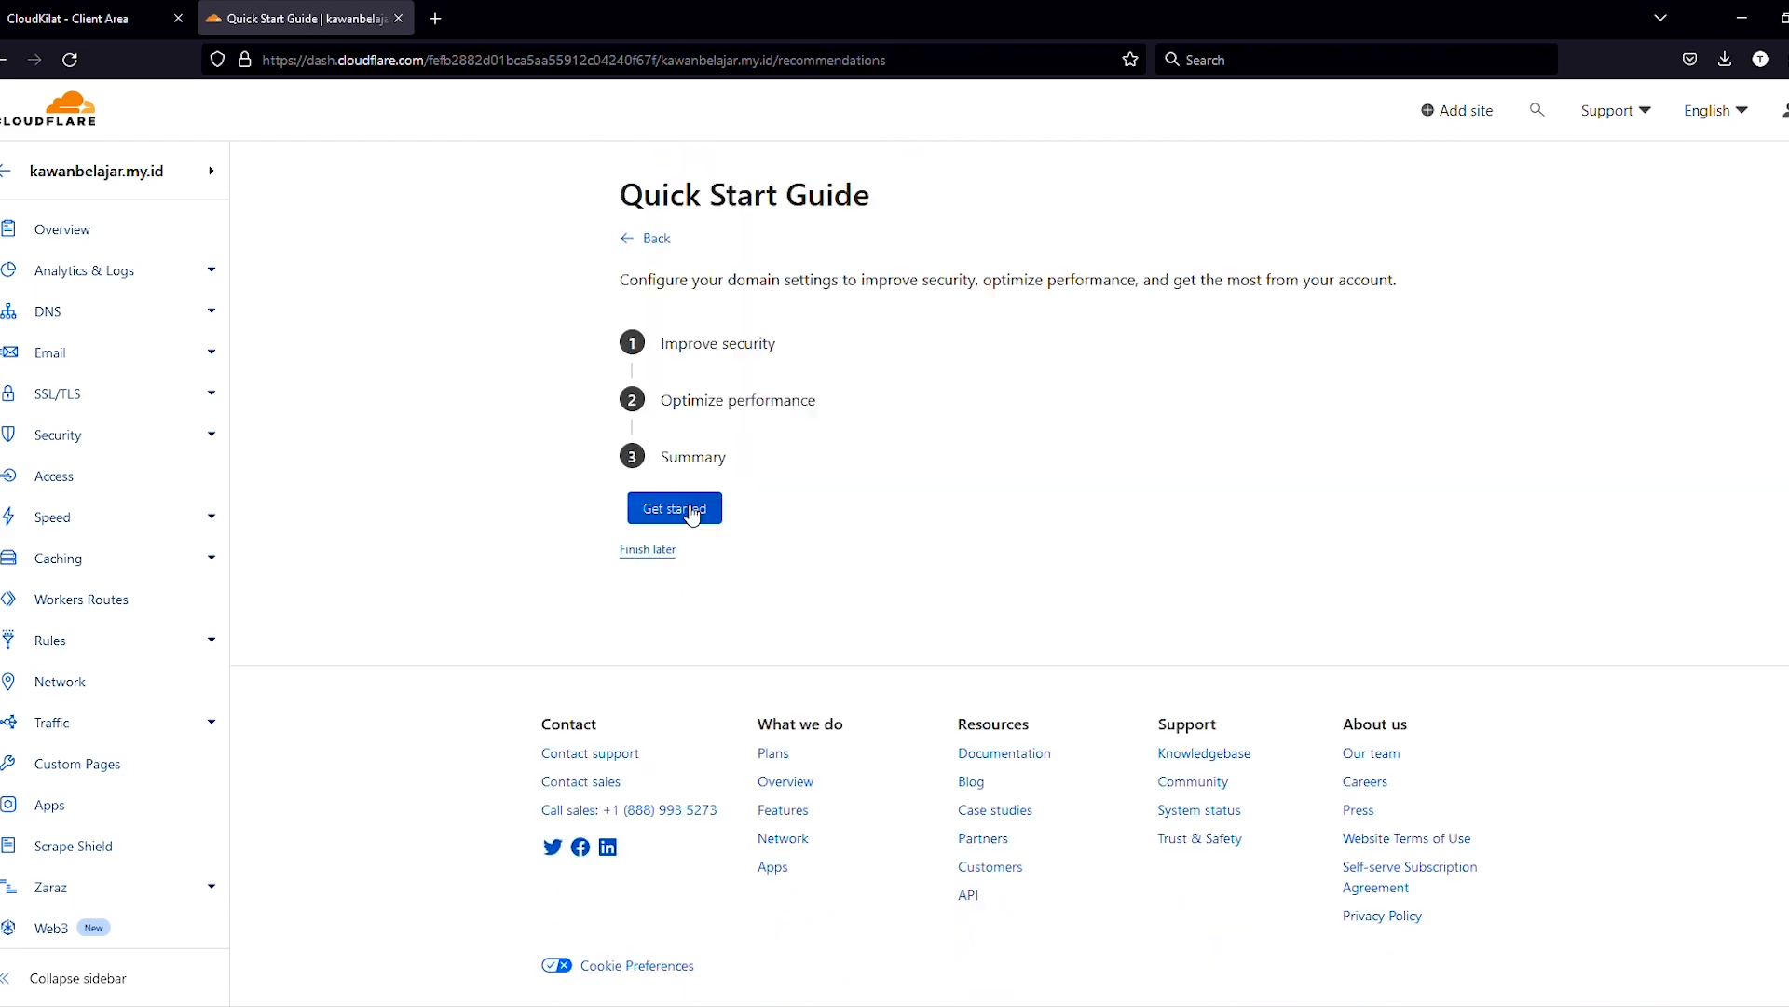
Step: Complete the Quick Start Guide with Automatic HTTPS Rewrites, Always Use HTTPS and Brotli all turned on
{"action": "left_click", "coordinate": [692, 514]}
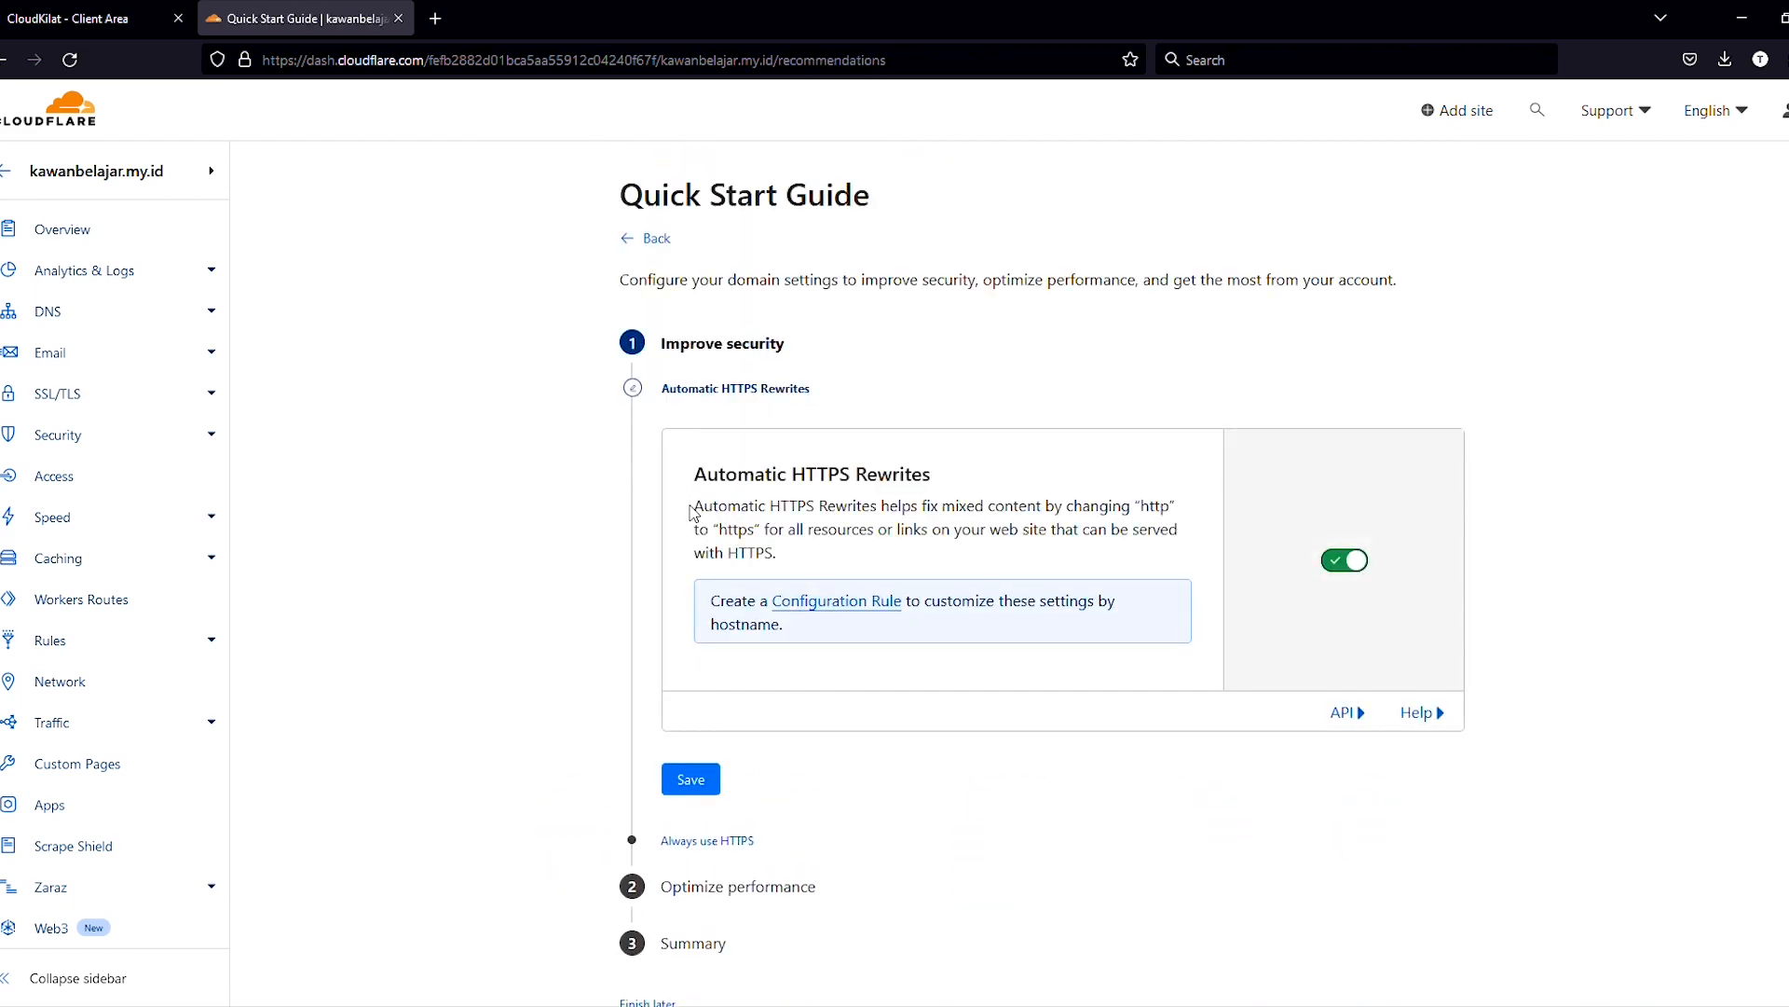
{"action": "scroll", "coordinate": [716, 634], "scroll_direction": "down", "scroll_amount": 2}
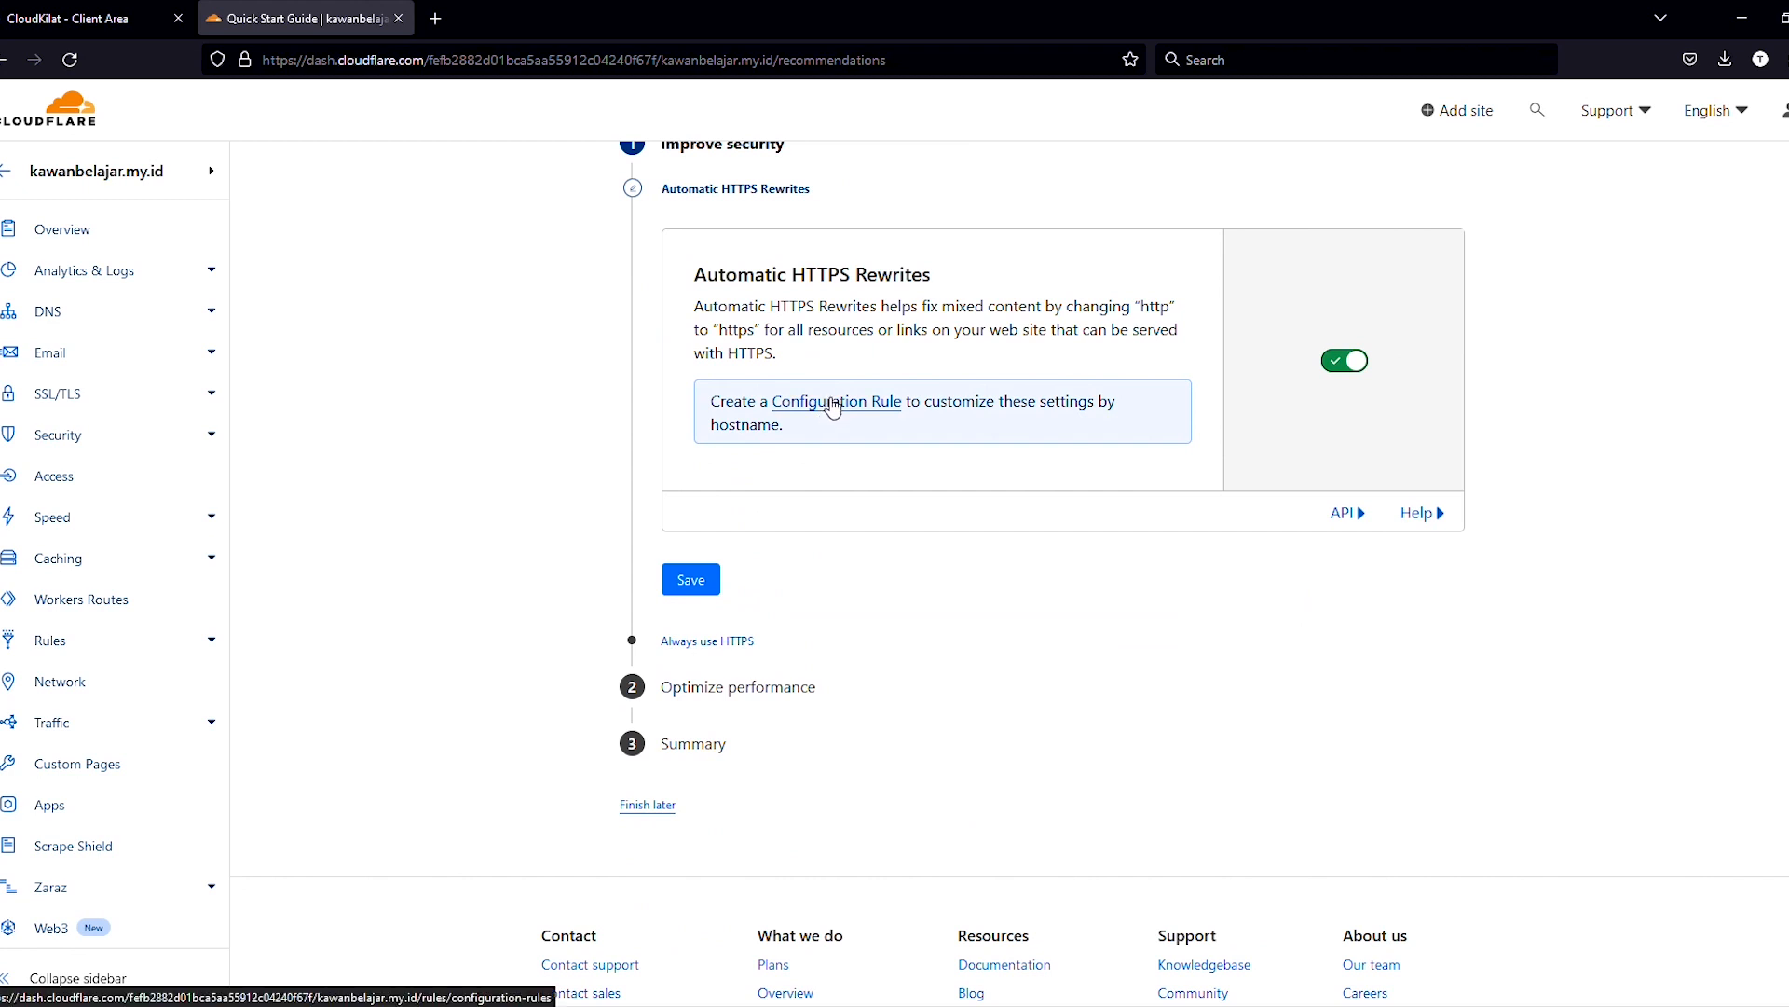
{"action": "scroll", "coordinate": [966, 410], "scroll_direction": "up", "scroll_amount": 2}
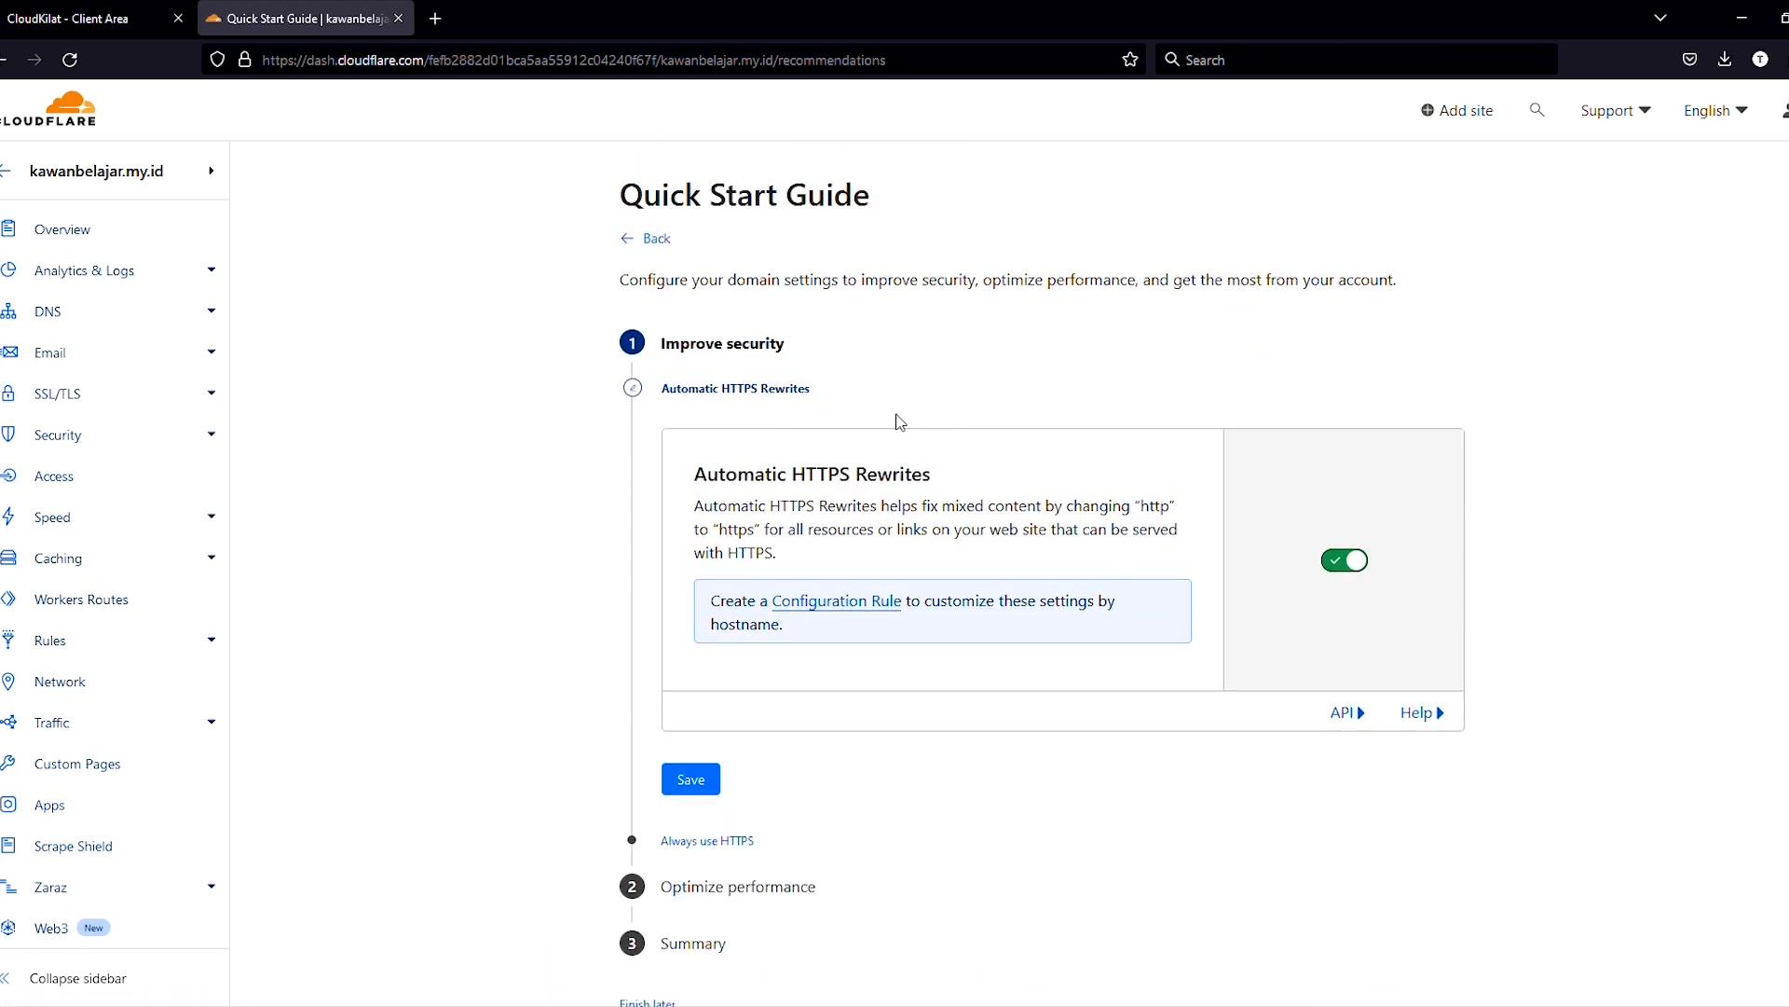
{"action": "scroll", "coordinate": [899, 422], "scroll_direction": "down", "scroll_amount": 1}
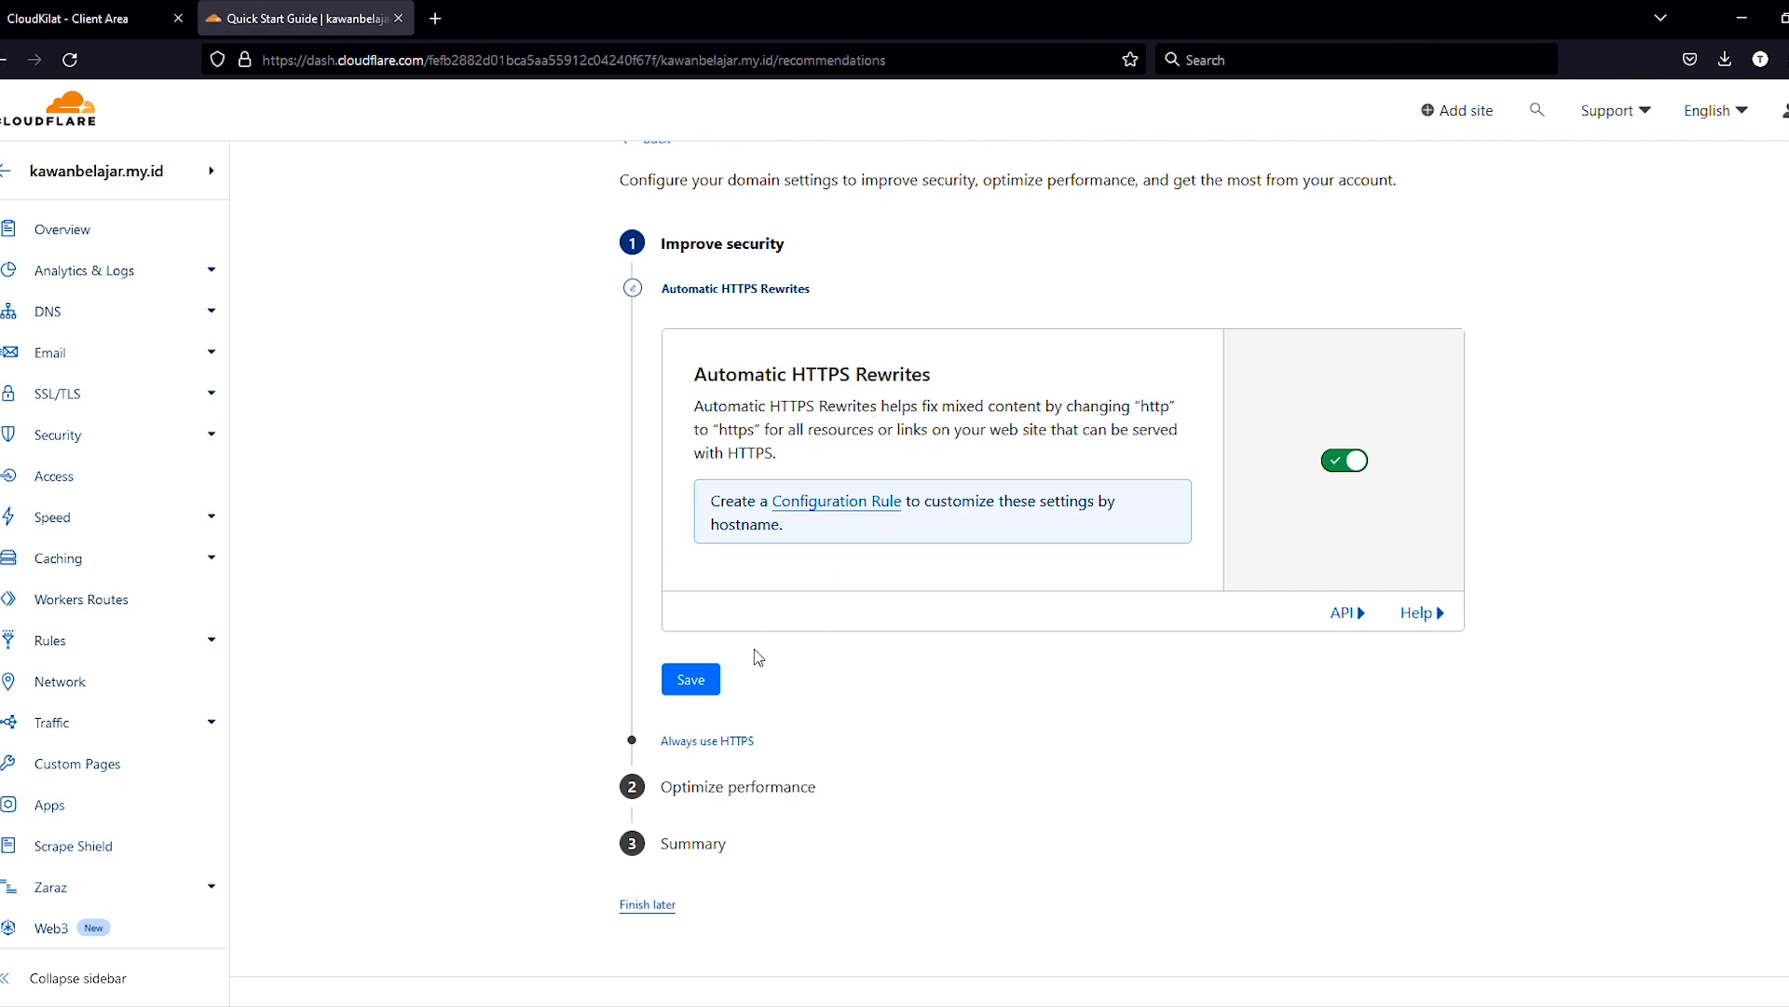
{"action": "left_click", "coordinate": [706, 692]}
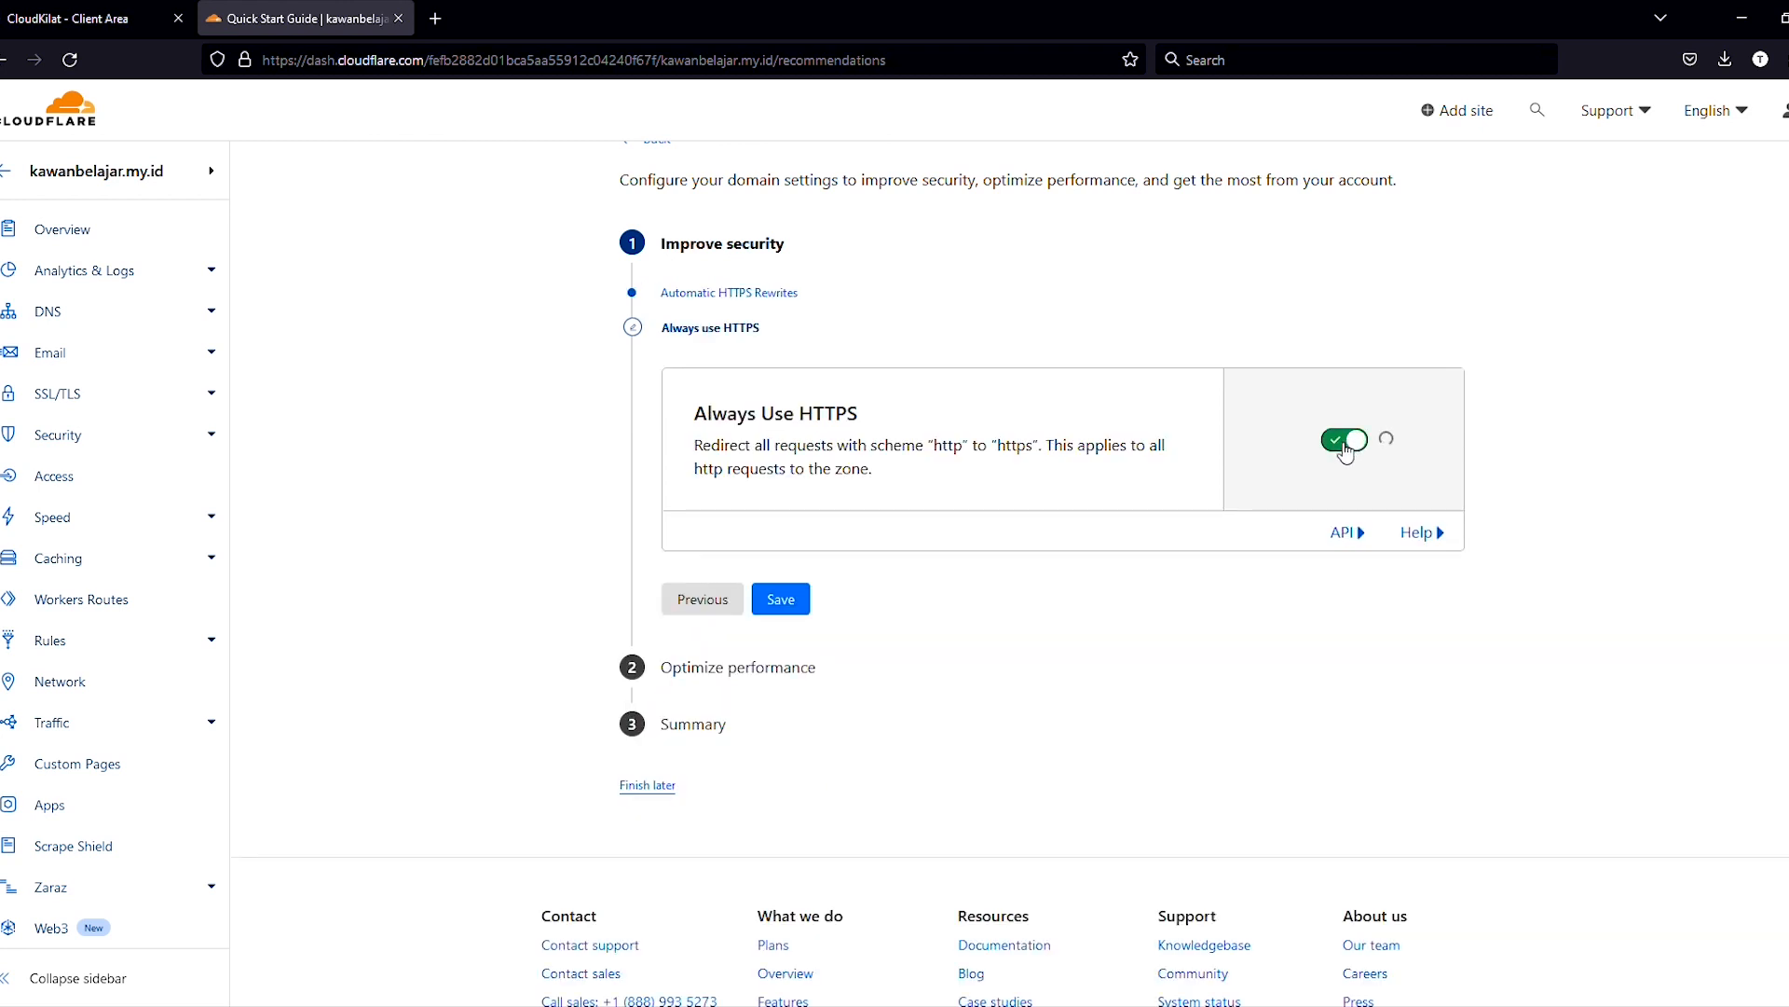
{"action": "left_click", "coordinate": [800, 637]}
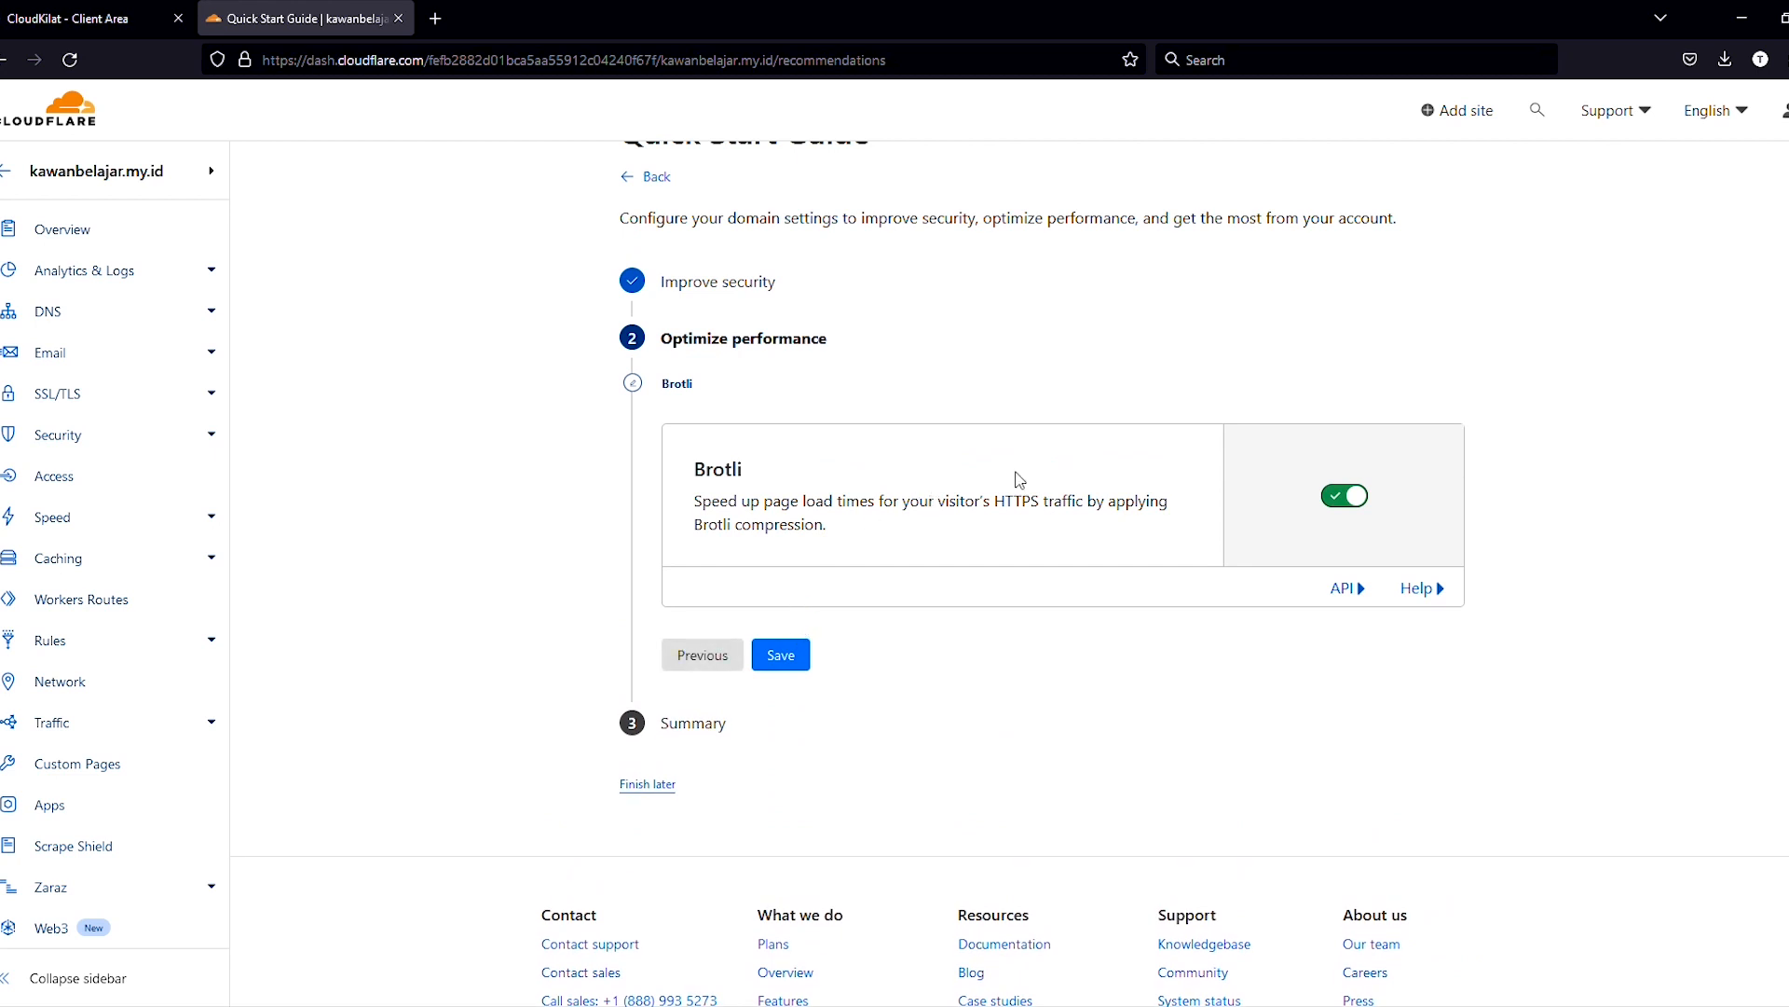
{"action": "left_click", "coordinate": [792, 659]}
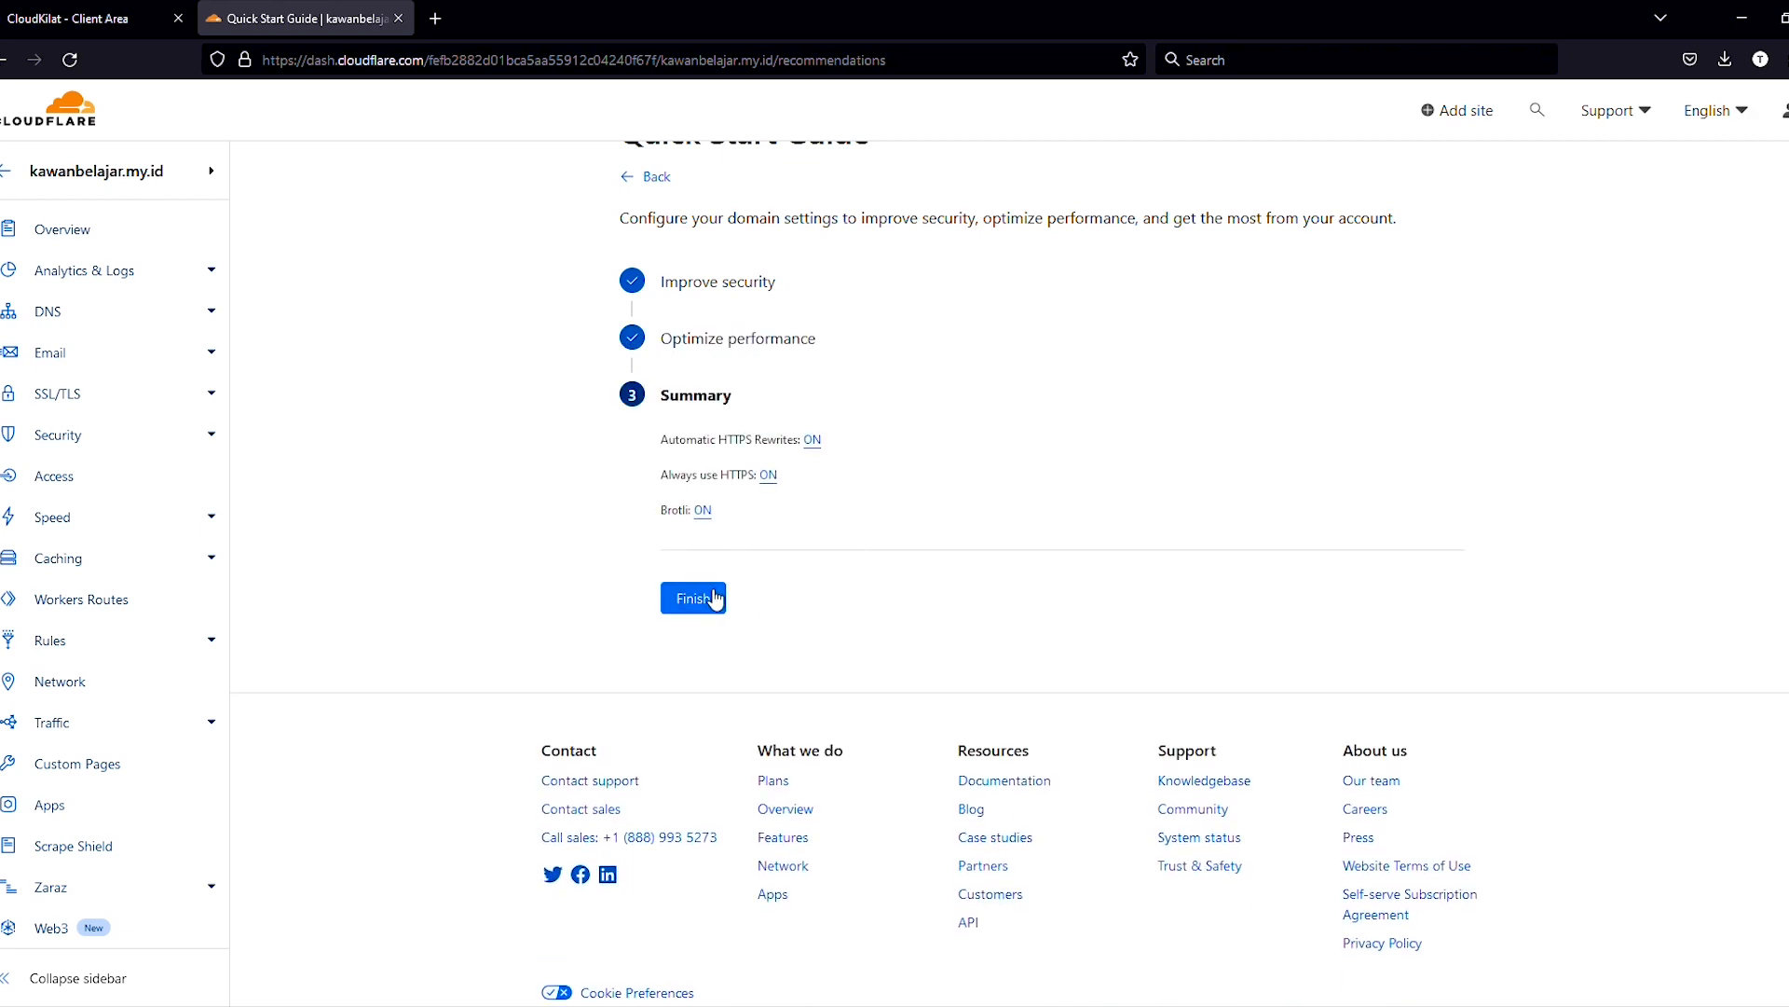
{"action": "left_click", "coordinate": [707, 602]}
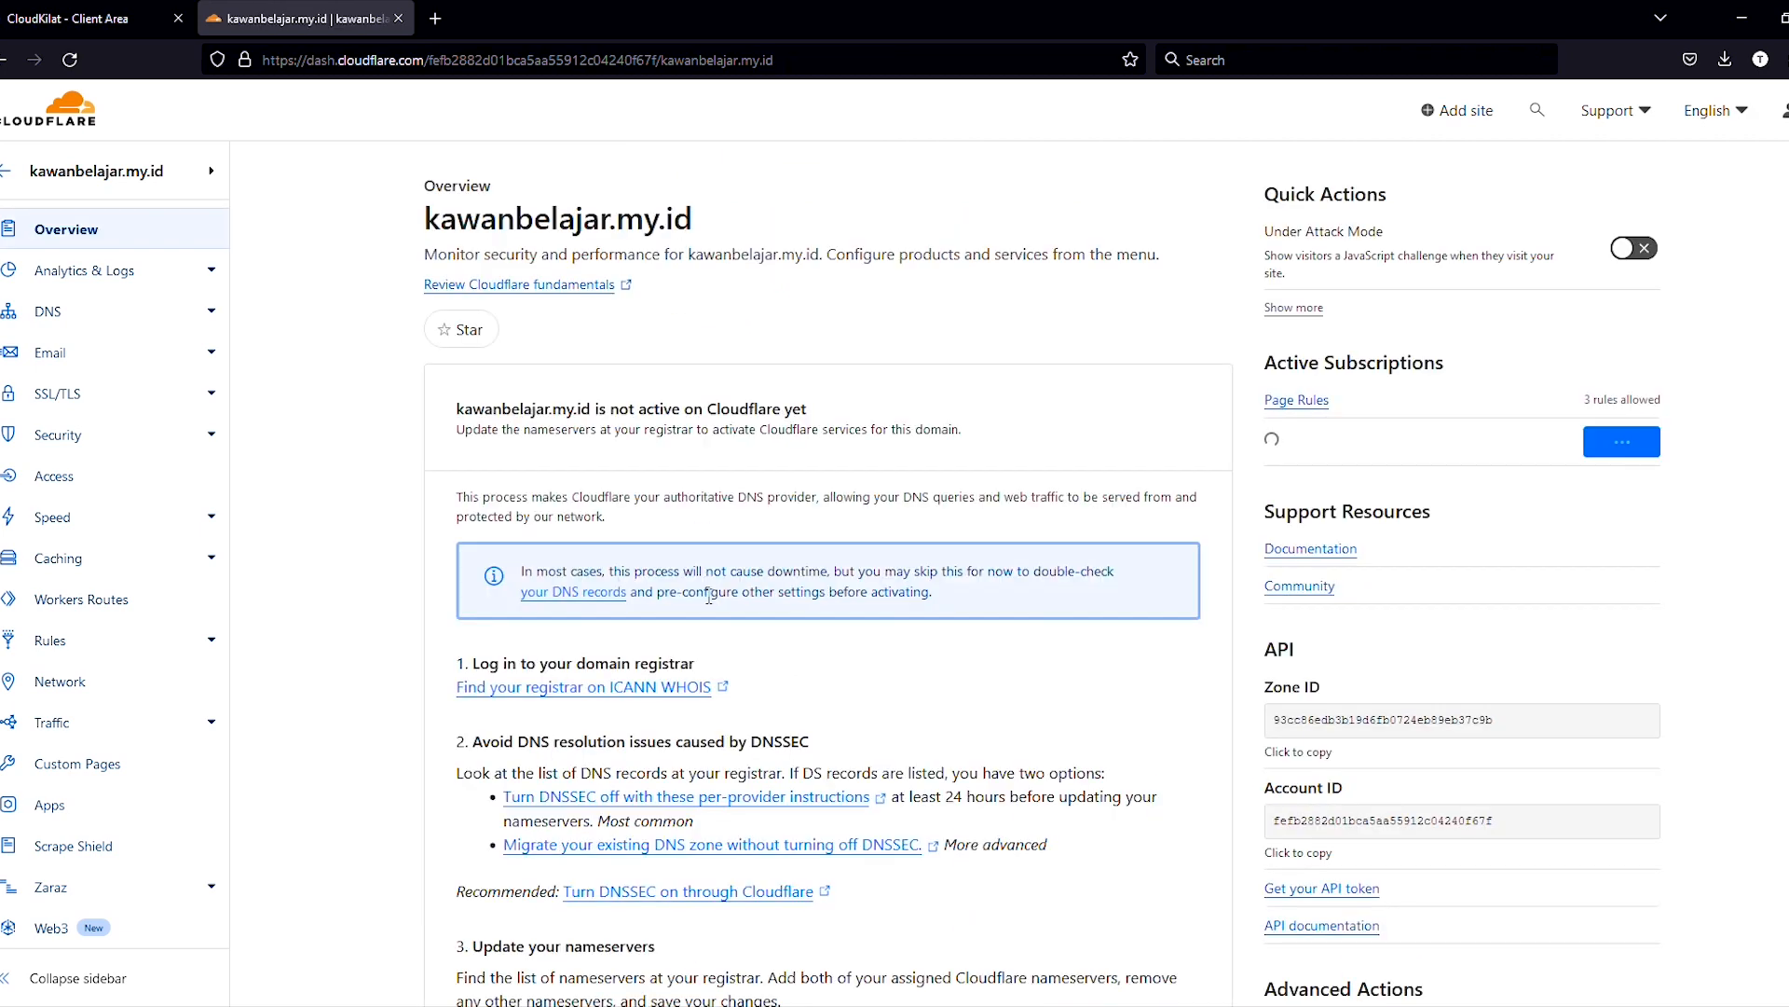
Step: Look through the site's overview page, including its activation status and the nameserver instructions
{"action": "scroll", "coordinate": [708, 596], "scroll_direction": "down", "scroll_amount": 10}
{"action": "scroll", "coordinate": [708, 597], "scroll_direction": "up", "scroll_amount": 8}
{"action": "scroll", "coordinate": [708, 602], "scroll_direction": "up", "scroll_amount": 3}
{"action": "scroll", "coordinate": [711, 603], "scroll_direction": "down", "scroll_amount": 15}
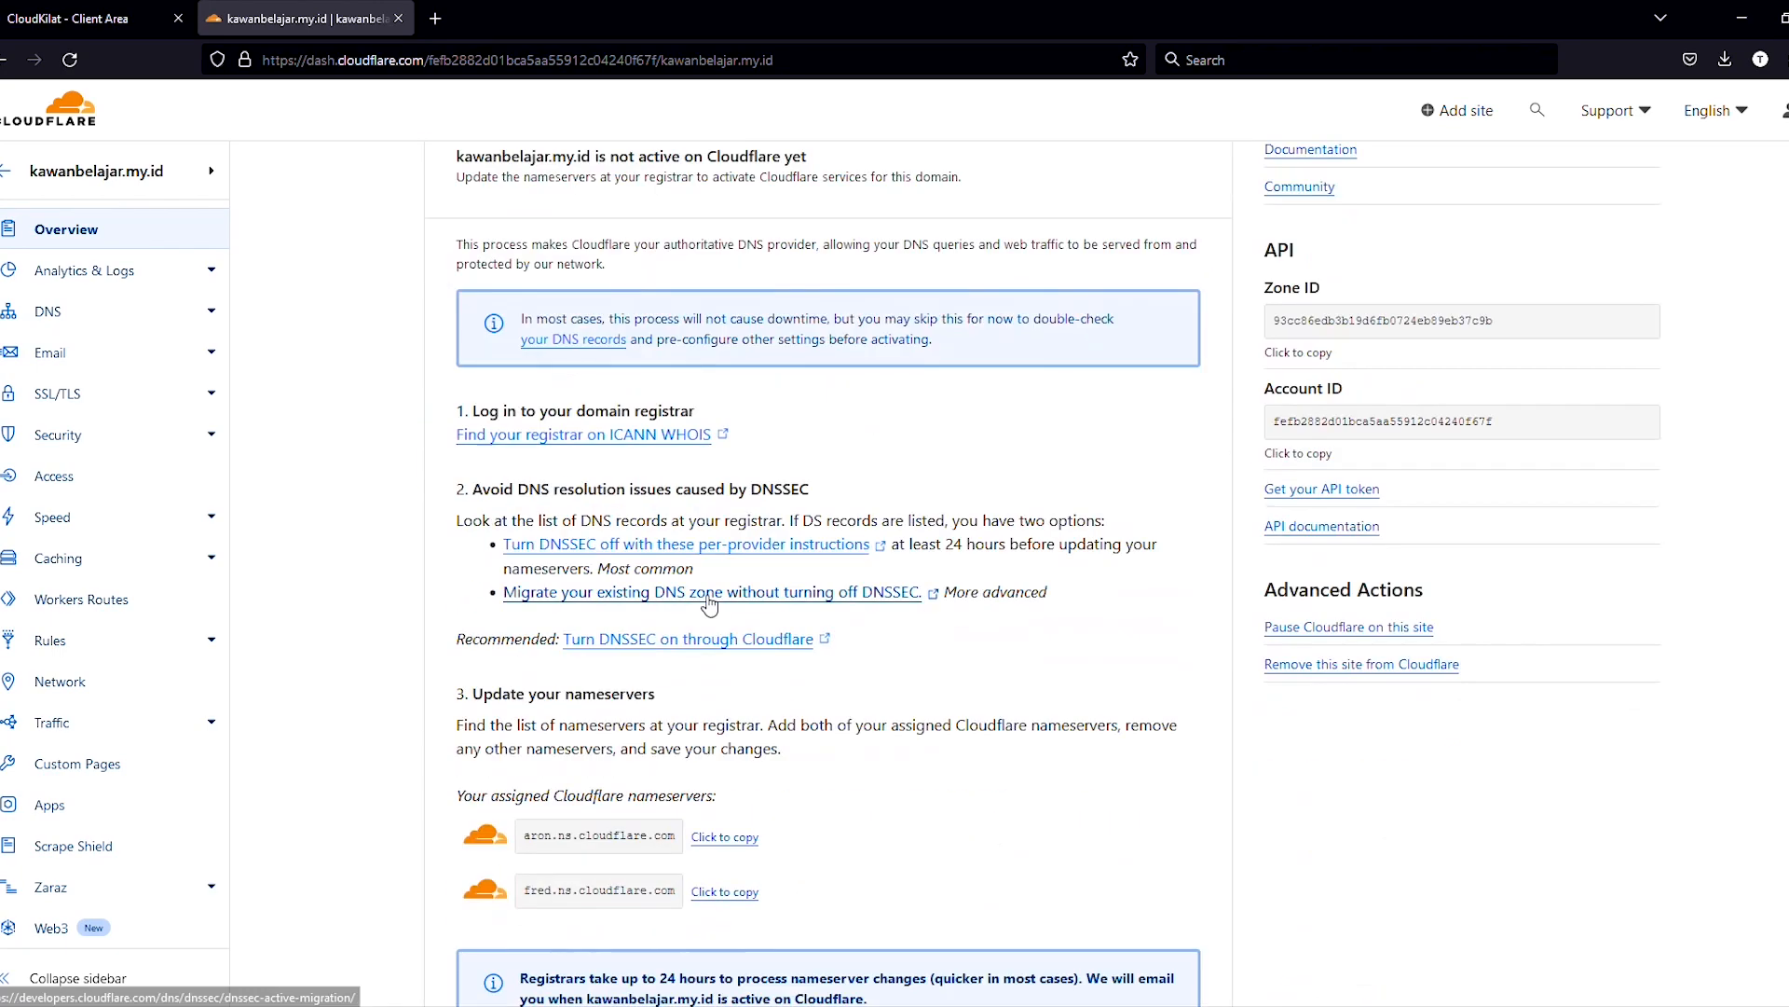
{"action": "scroll", "coordinate": [711, 603], "scroll_direction": "up", "scroll_amount": 15}
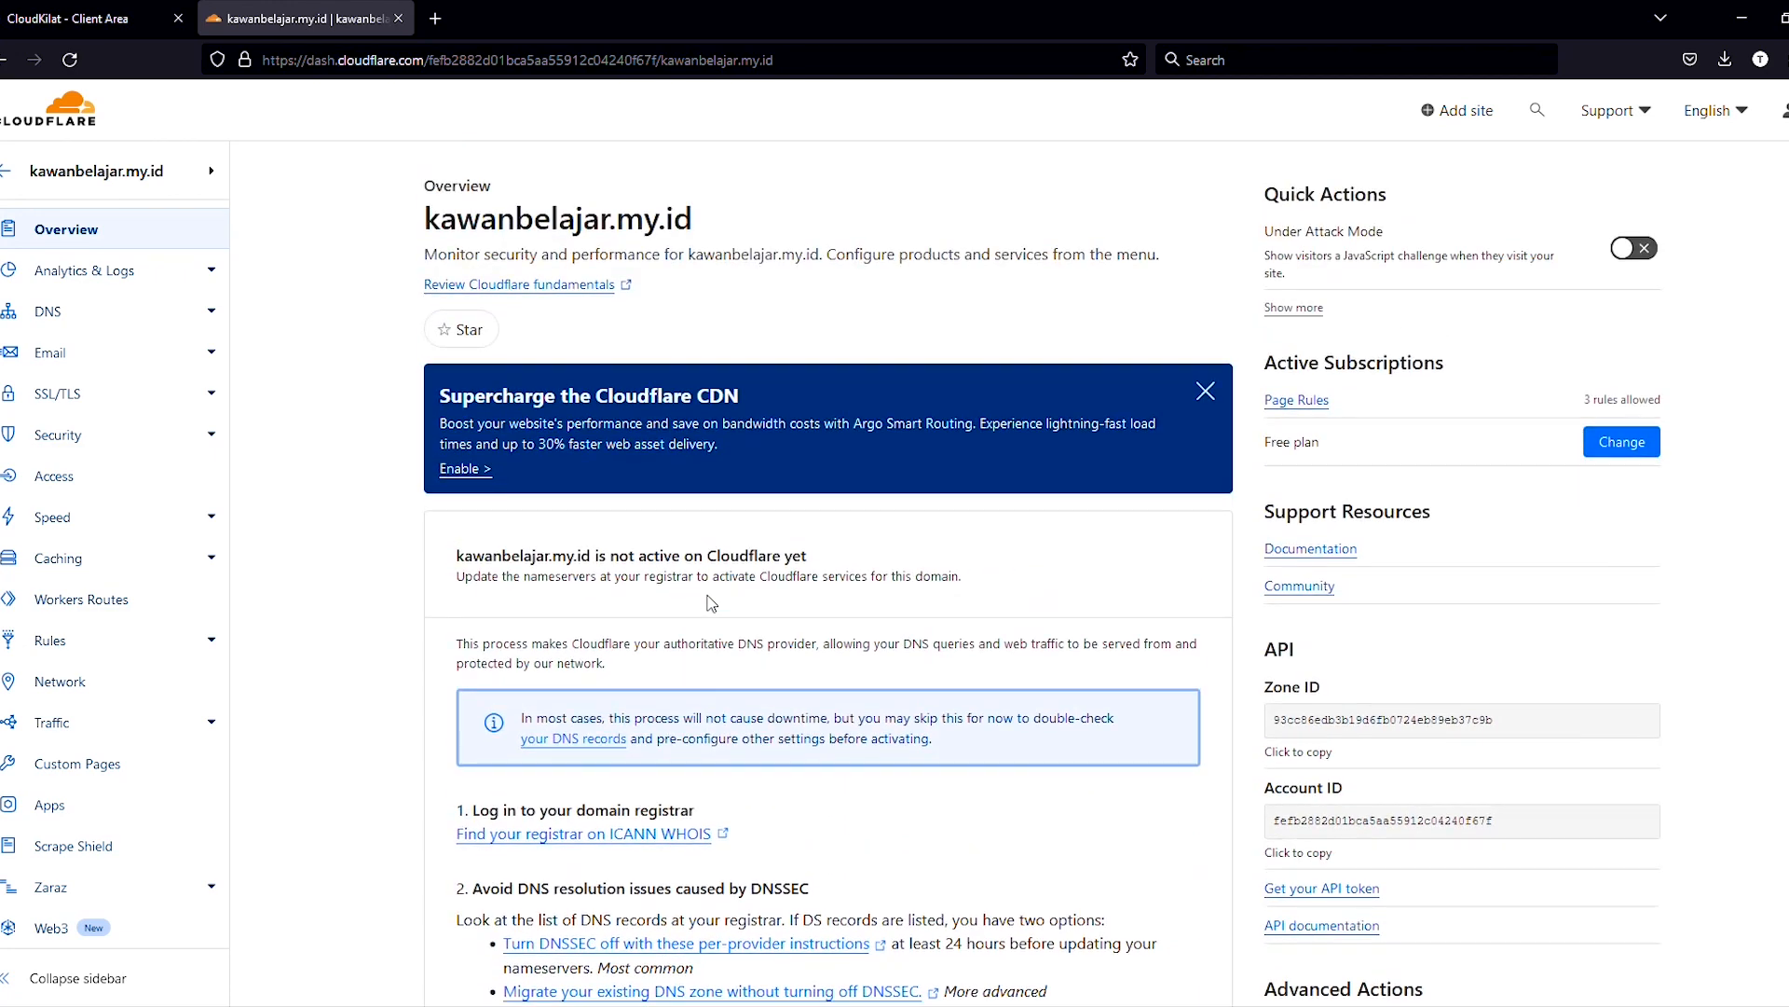
{"action": "scroll", "coordinate": [711, 603], "scroll_direction": "down", "scroll_amount": 10}
{"action": "scroll", "coordinate": [712, 603], "scroll_direction": "up", "scroll_amount": 3}
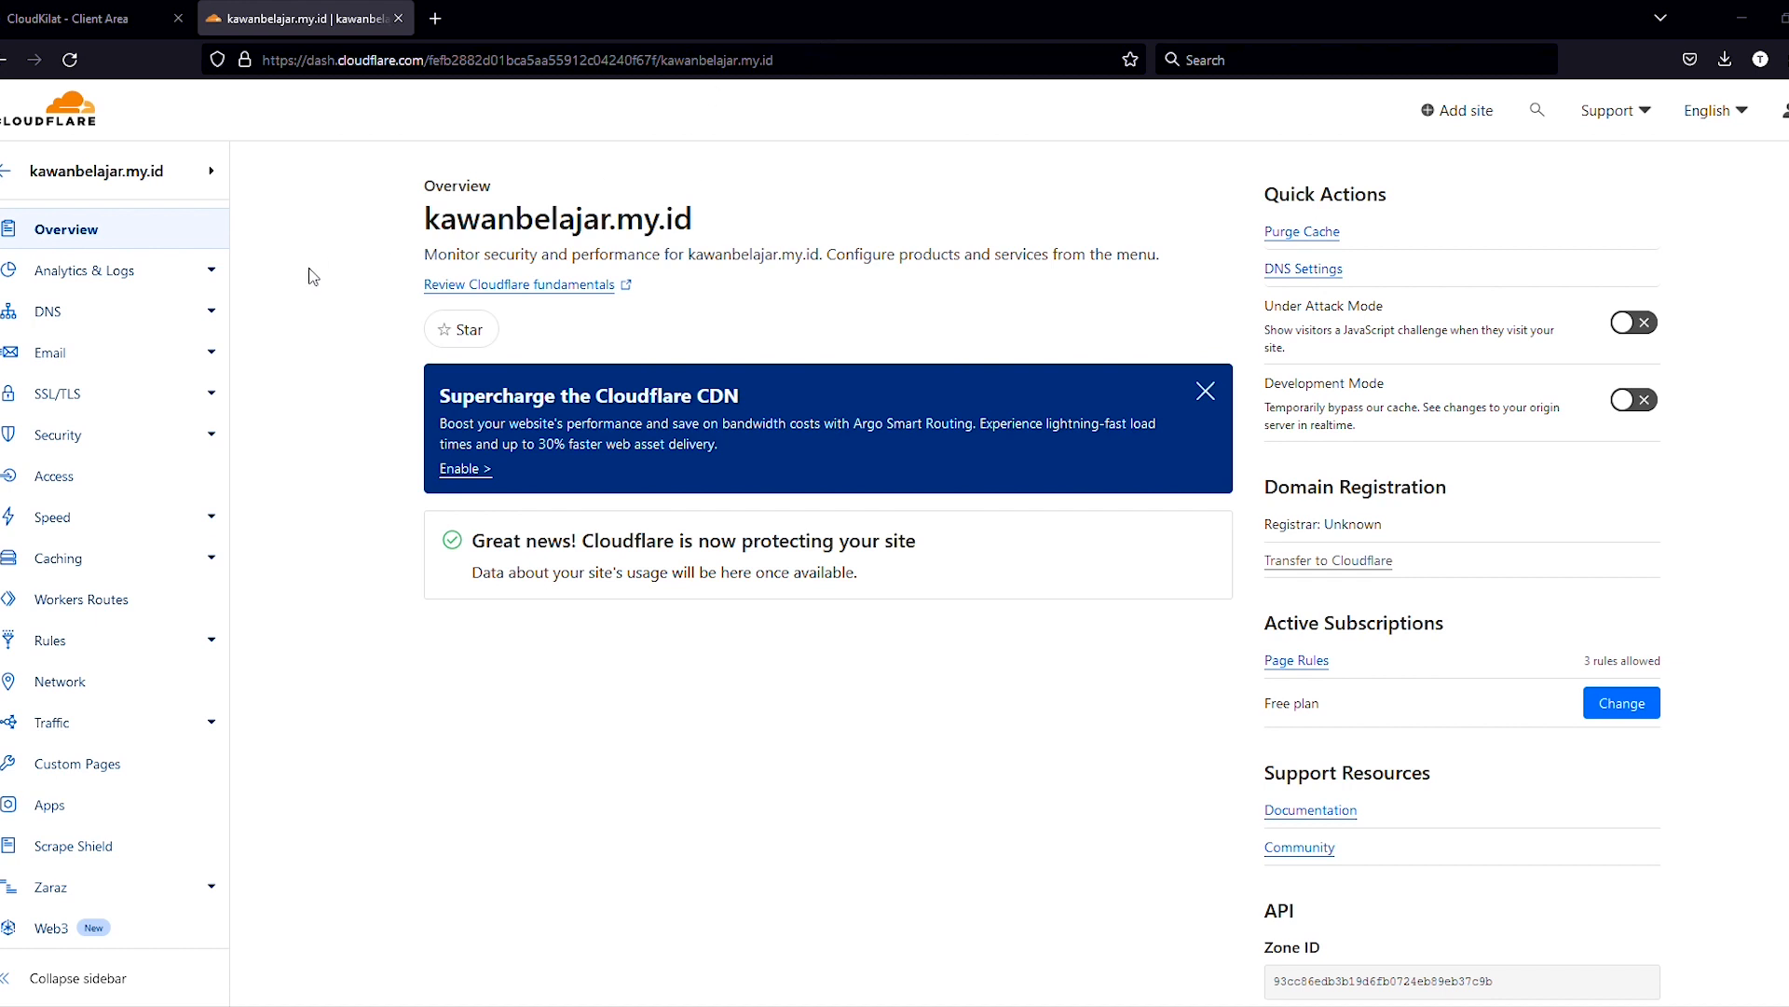
Step: Look through the site's Caching overview and its cache configuration settings, from Purge Cache to Enable Query String Sort
{"action": "left_click", "coordinate": [121, 552]}
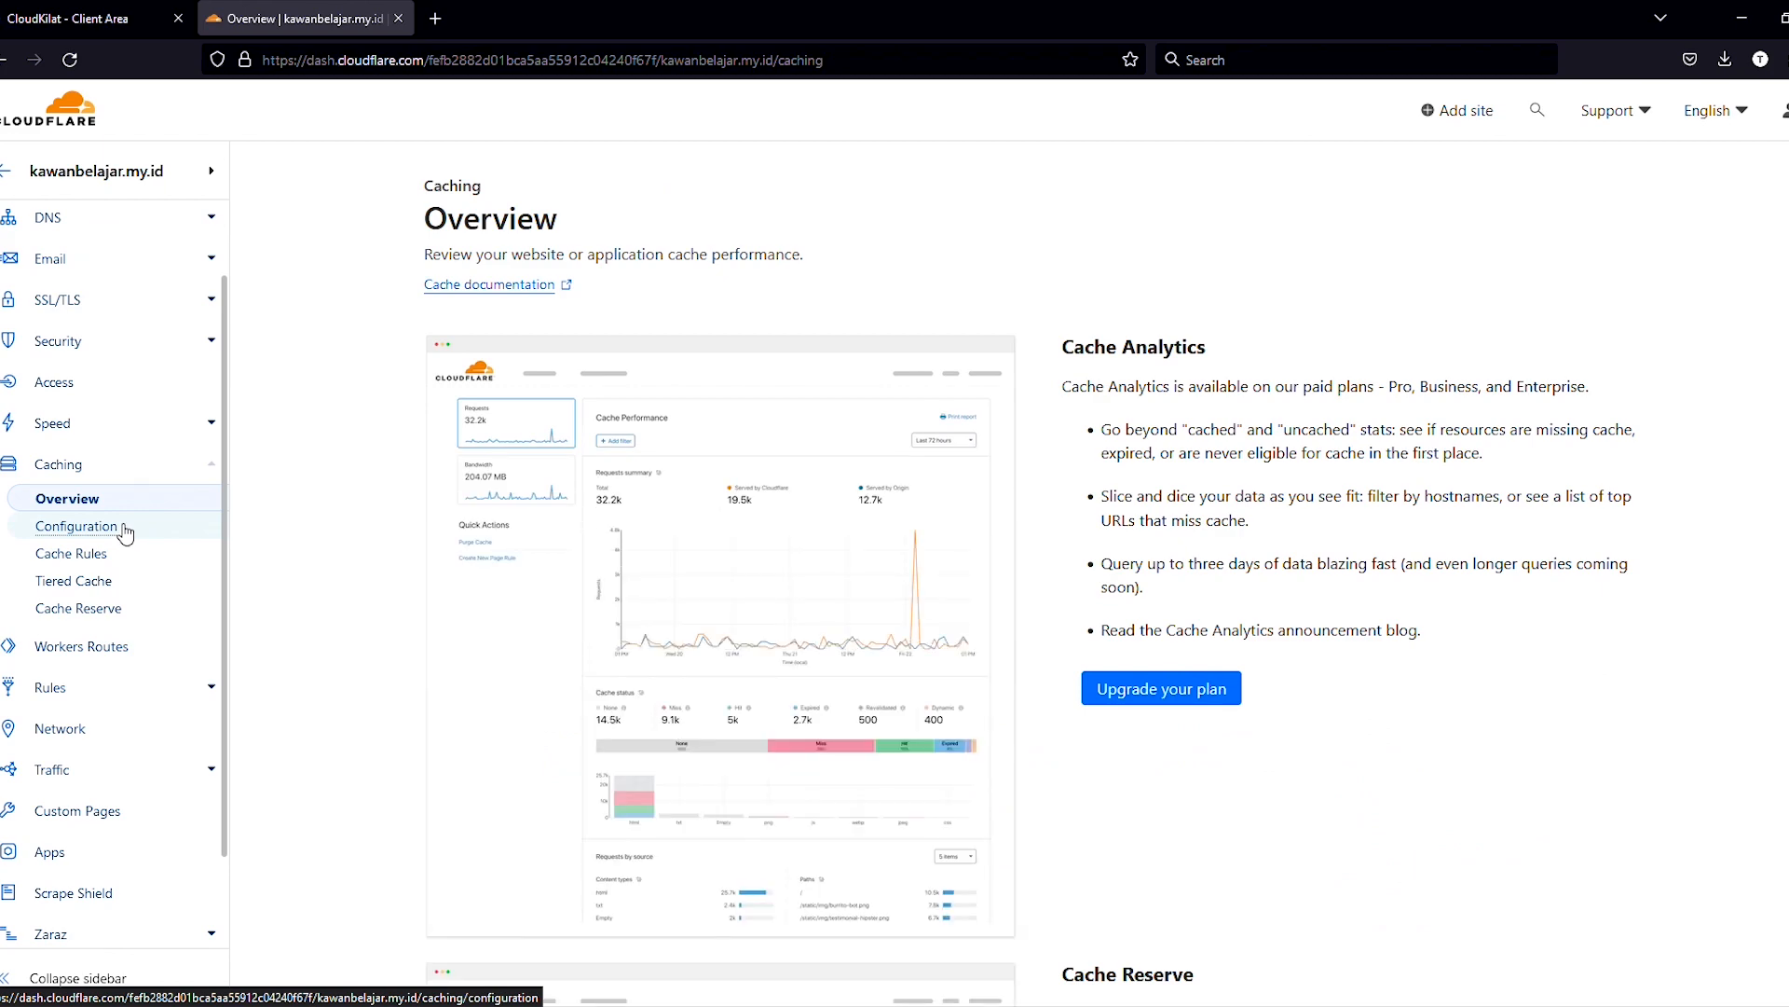
{"action": "scroll", "coordinate": [609, 388], "scroll_direction": "down", "scroll_amount": 9}
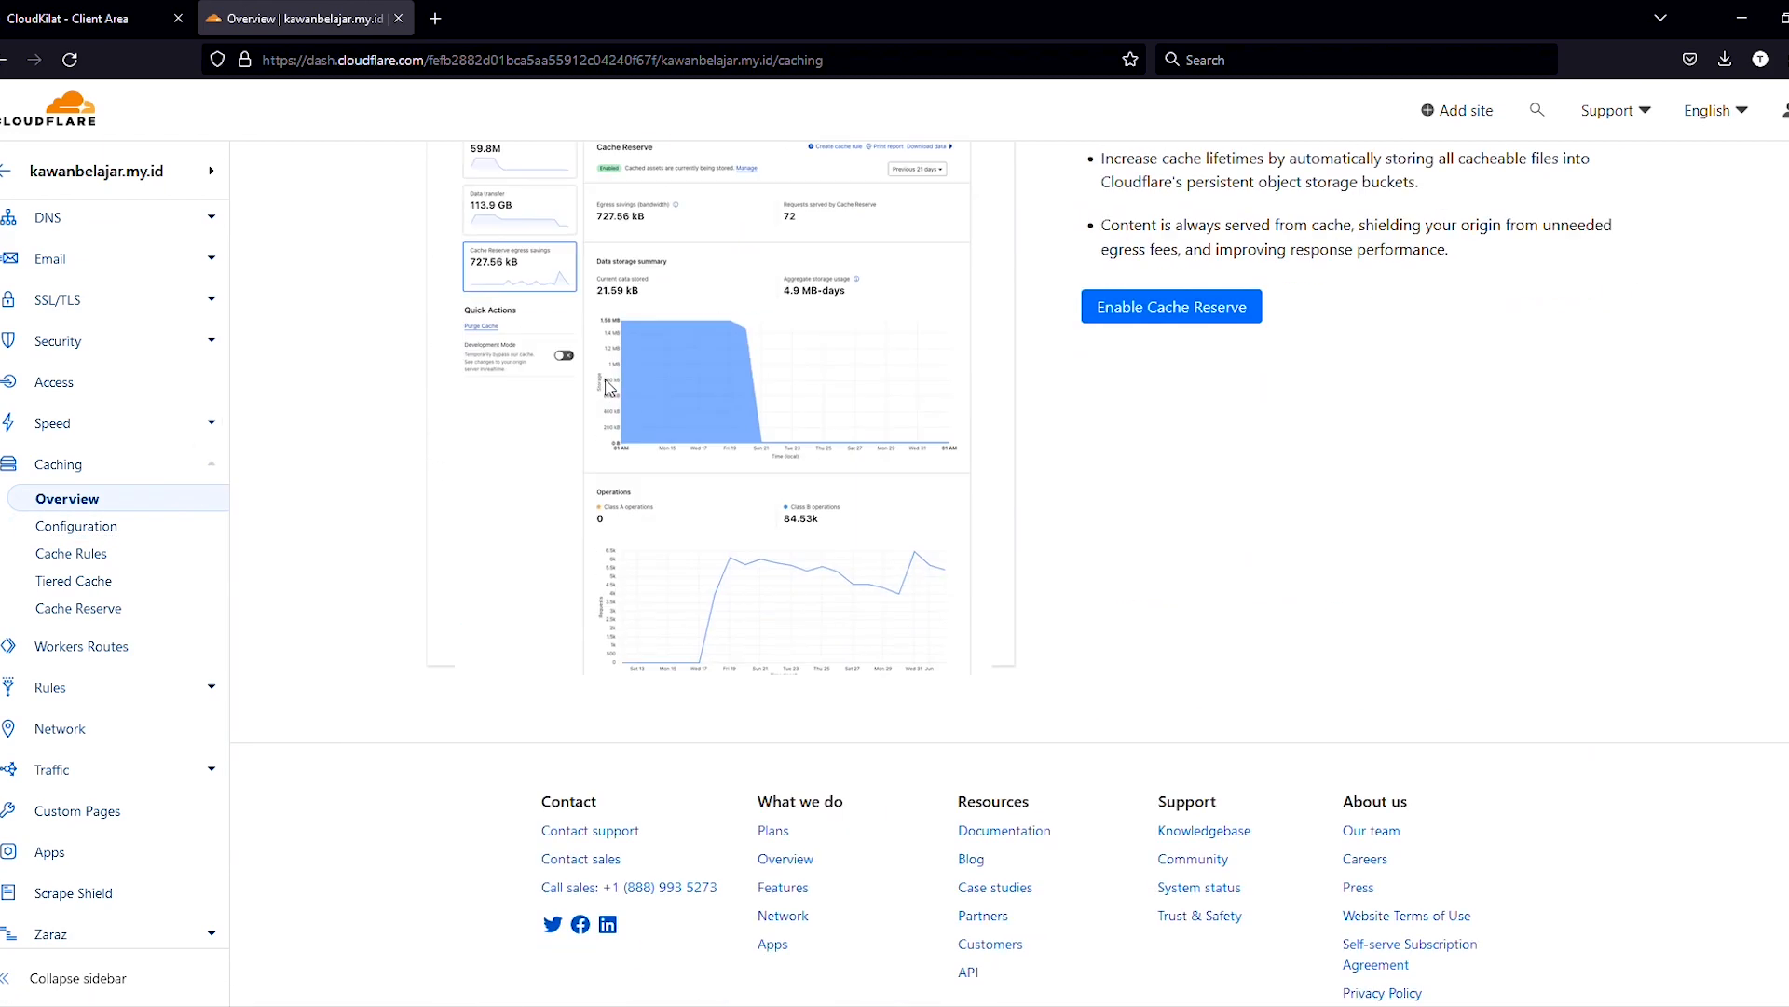
{"action": "left_click", "coordinate": [125, 530]}
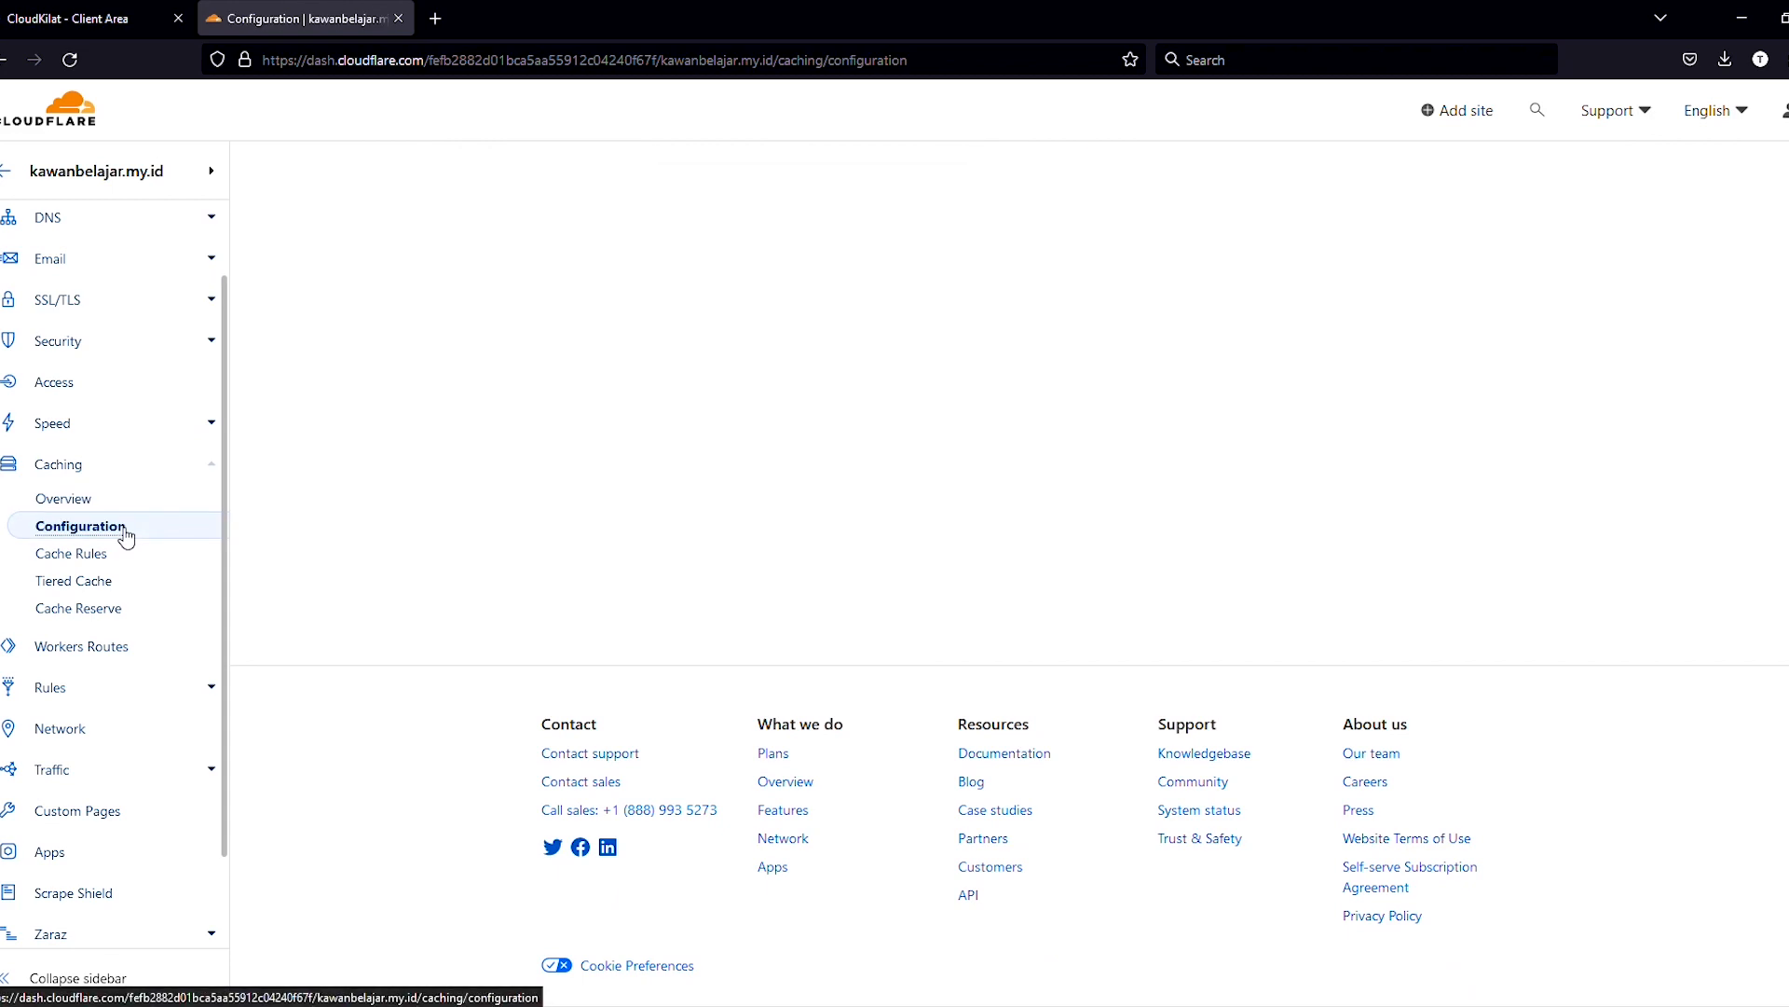
{"action": "scroll", "coordinate": [641, 396], "scroll_direction": "down", "scroll_amount": 2}
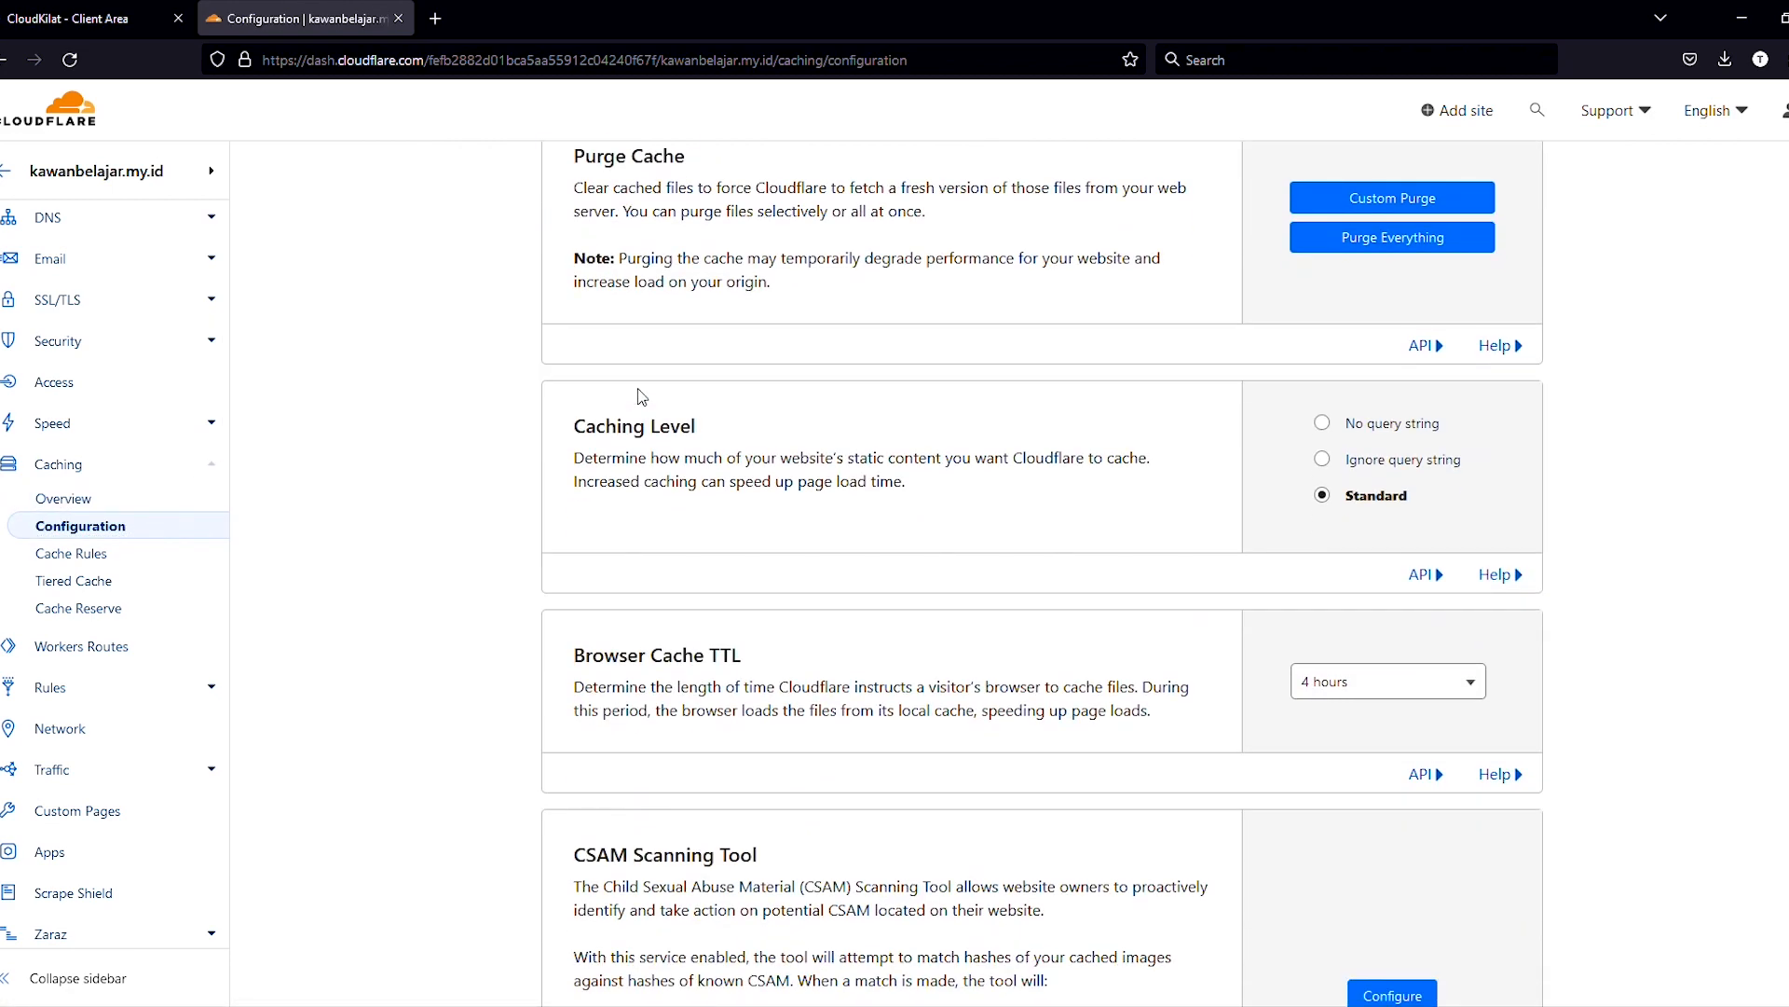
{"action": "scroll", "coordinate": [642, 396], "scroll_direction": "down", "scroll_amount": 10}
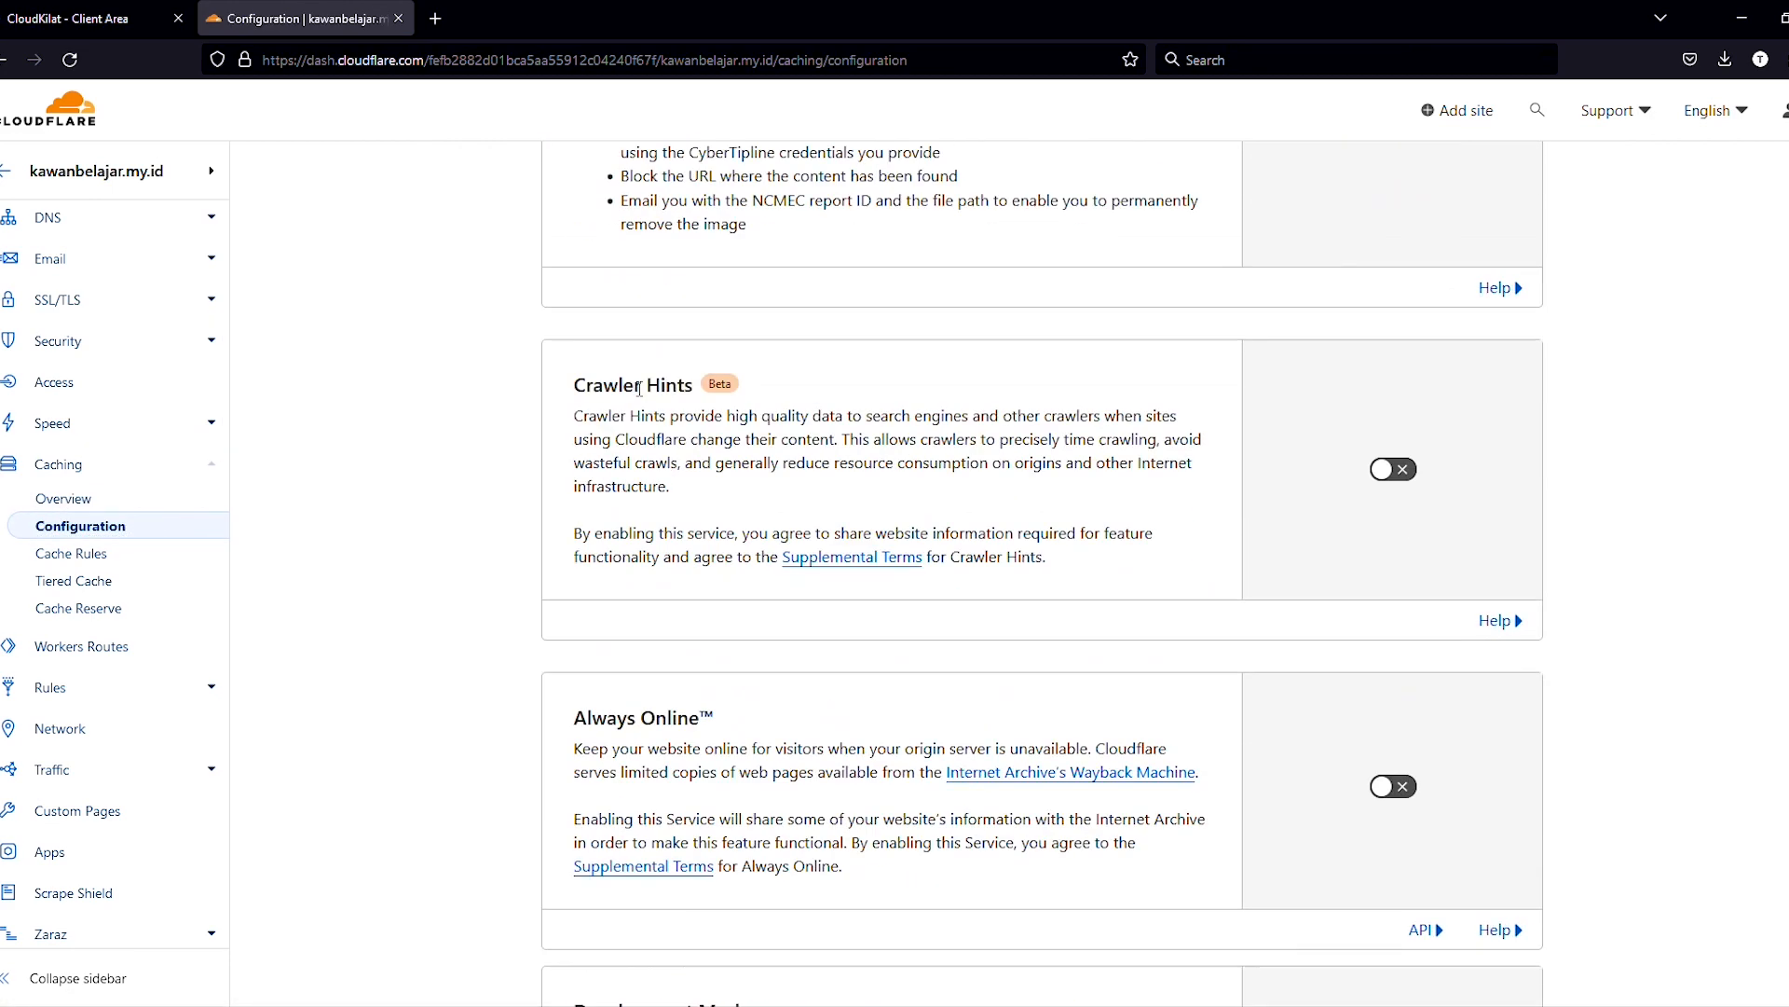
{"action": "scroll", "coordinate": [640, 388], "scroll_direction": "down", "scroll_amount": 1}
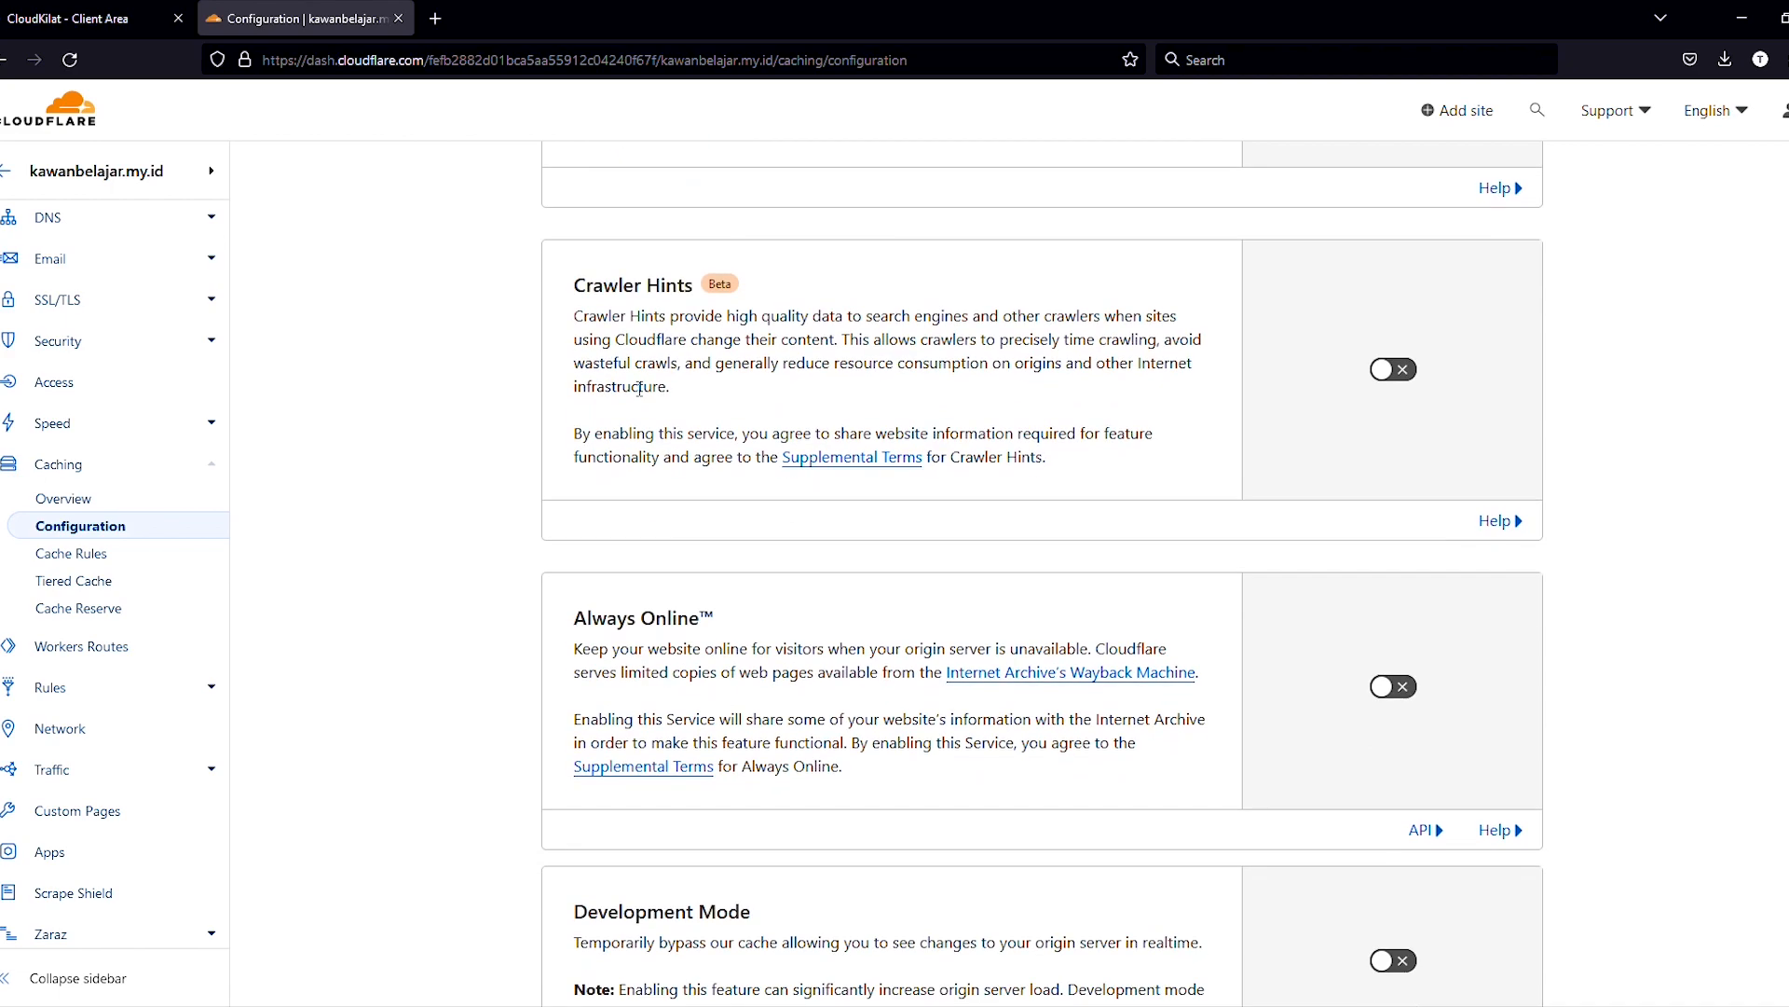
{"action": "scroll", "coordinate": [428, 380], "scroll_direction": "up", "scroll_amount": 12}
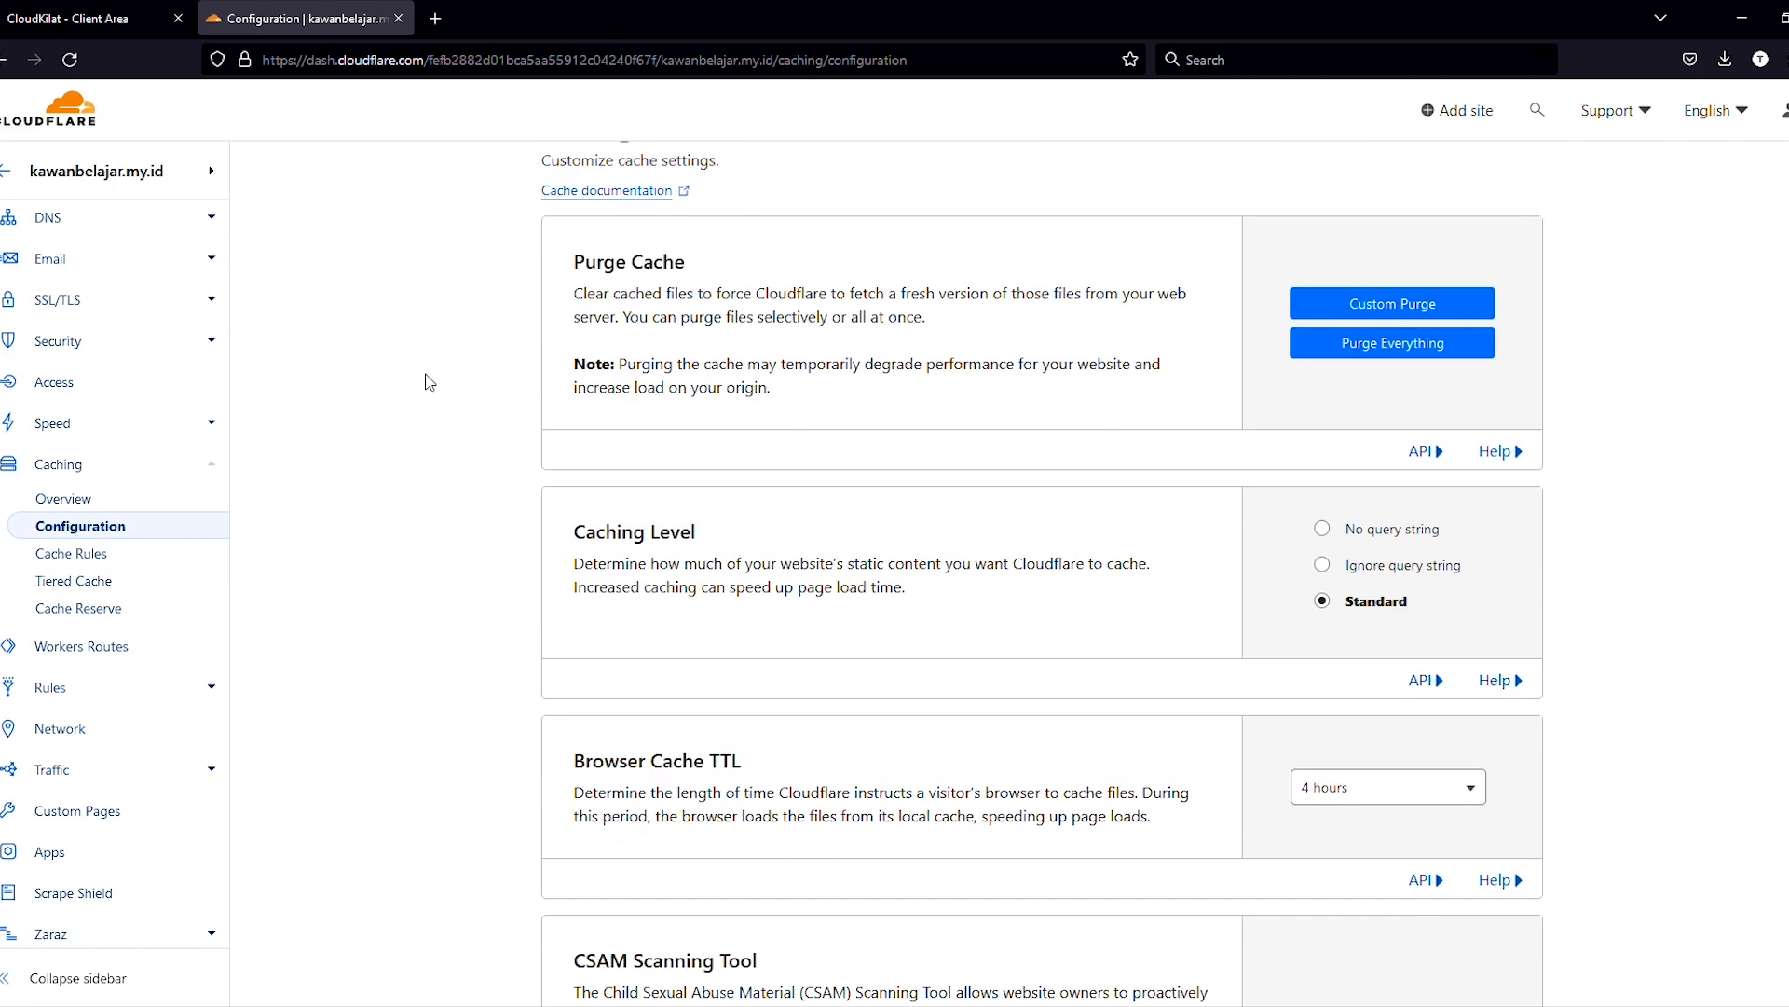
{"action": "scroll", "coordinate": [430, 382], "scroll_direction": "down", "scroll_amount": 5}
{"action": "scroll", "coordinate": [430, 382], "scroll_direction": "down", "scroll_amount": 7}
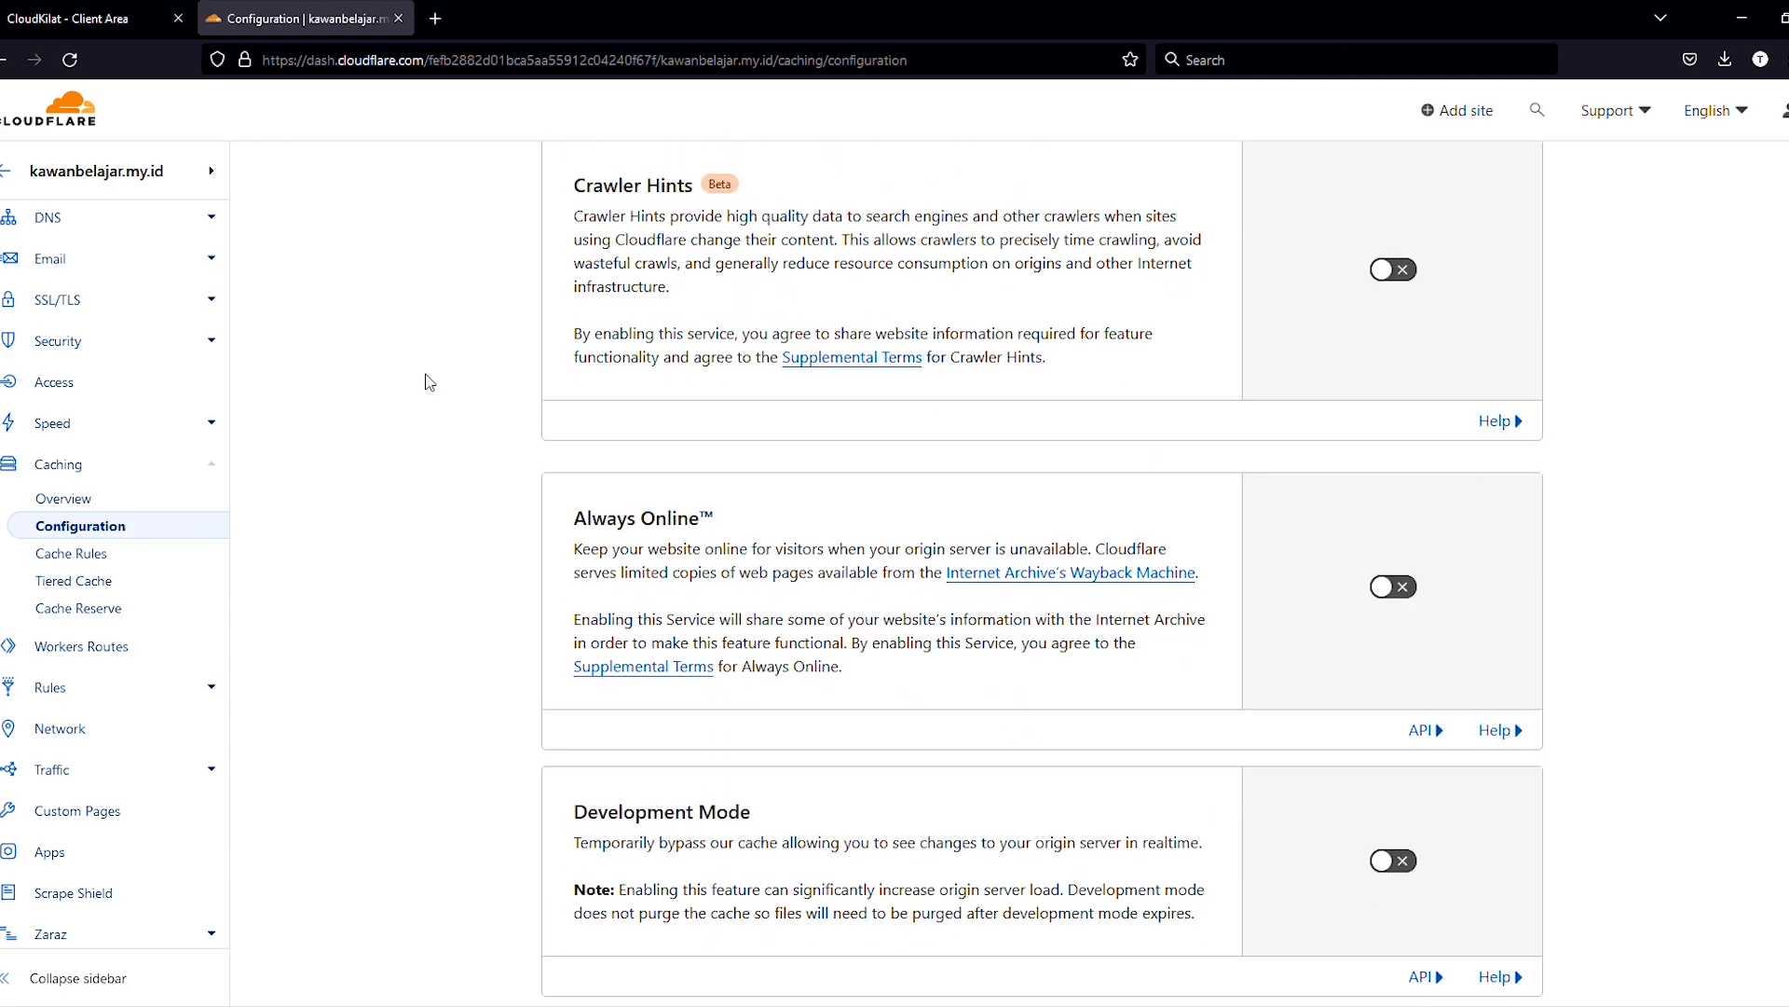
{"action": "scroll", "coordinate": [429, 382], "scroll_direction": "down", "scroll_amount": 7}
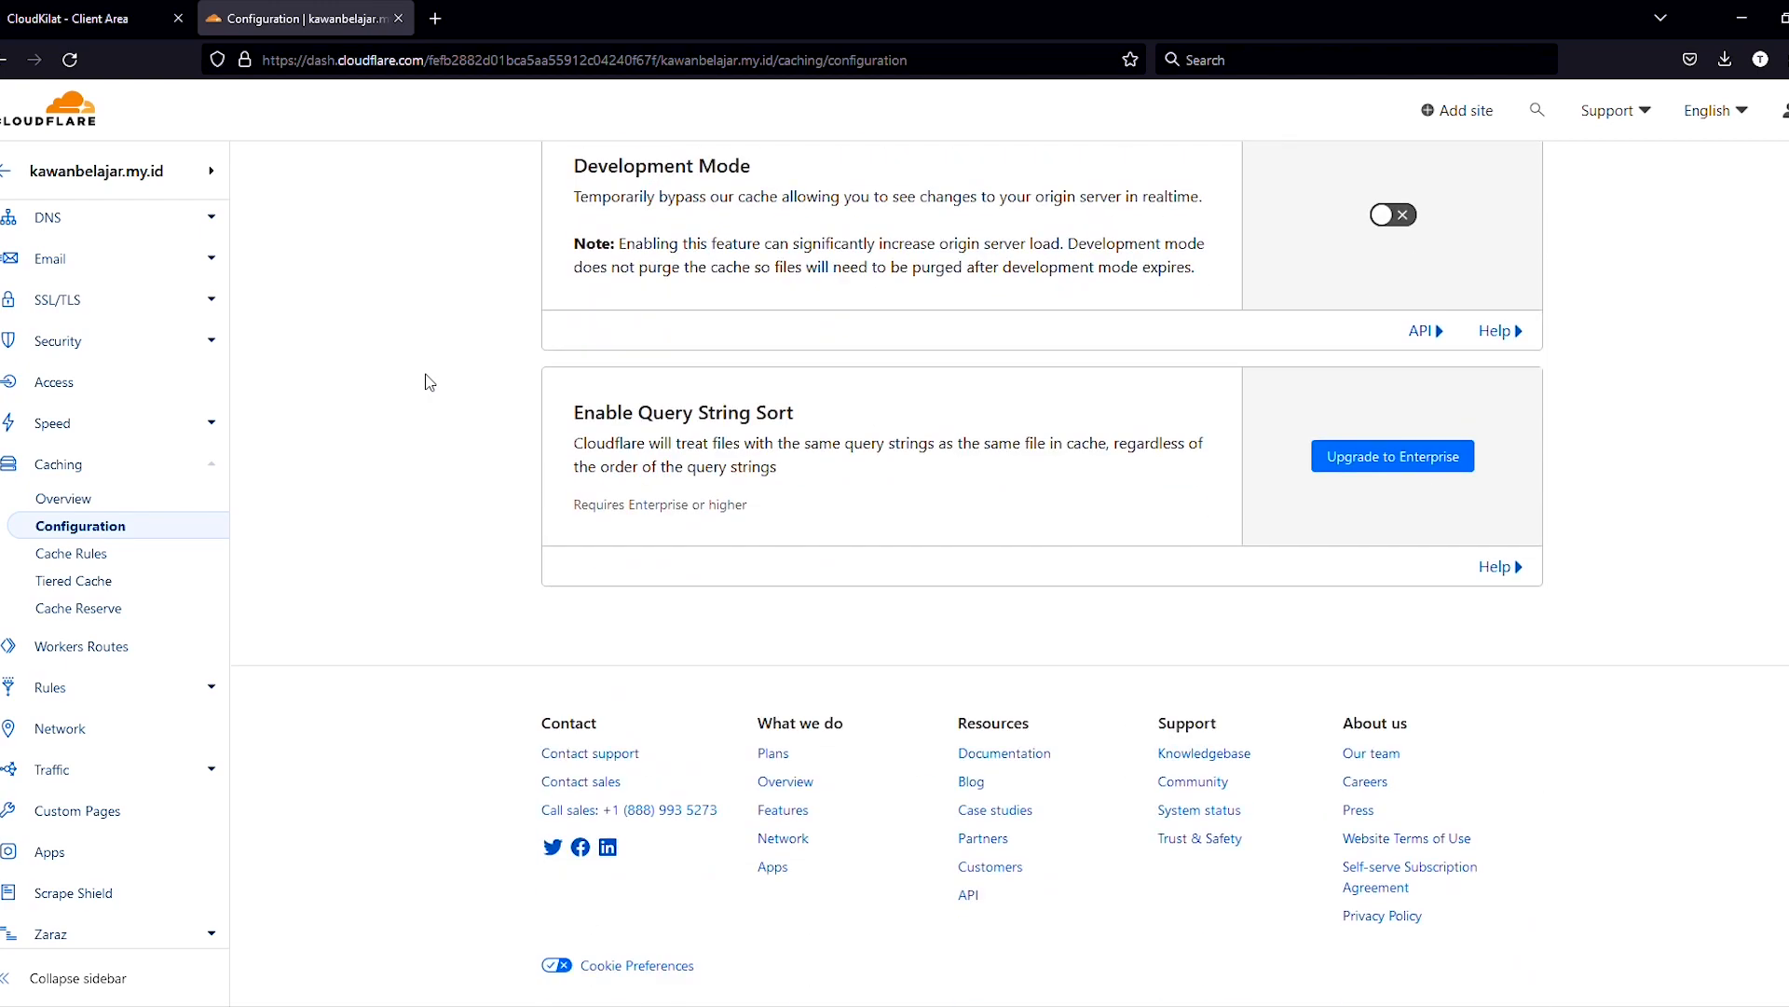
{"action": "scroll", "coordinate": [429, 383], "scroll_direction": "up", "scroll_amount": 15}
{"action": "scroll", "coordinate": [429, 383], "scroll_direction": "up", "scroll_amount": 5}
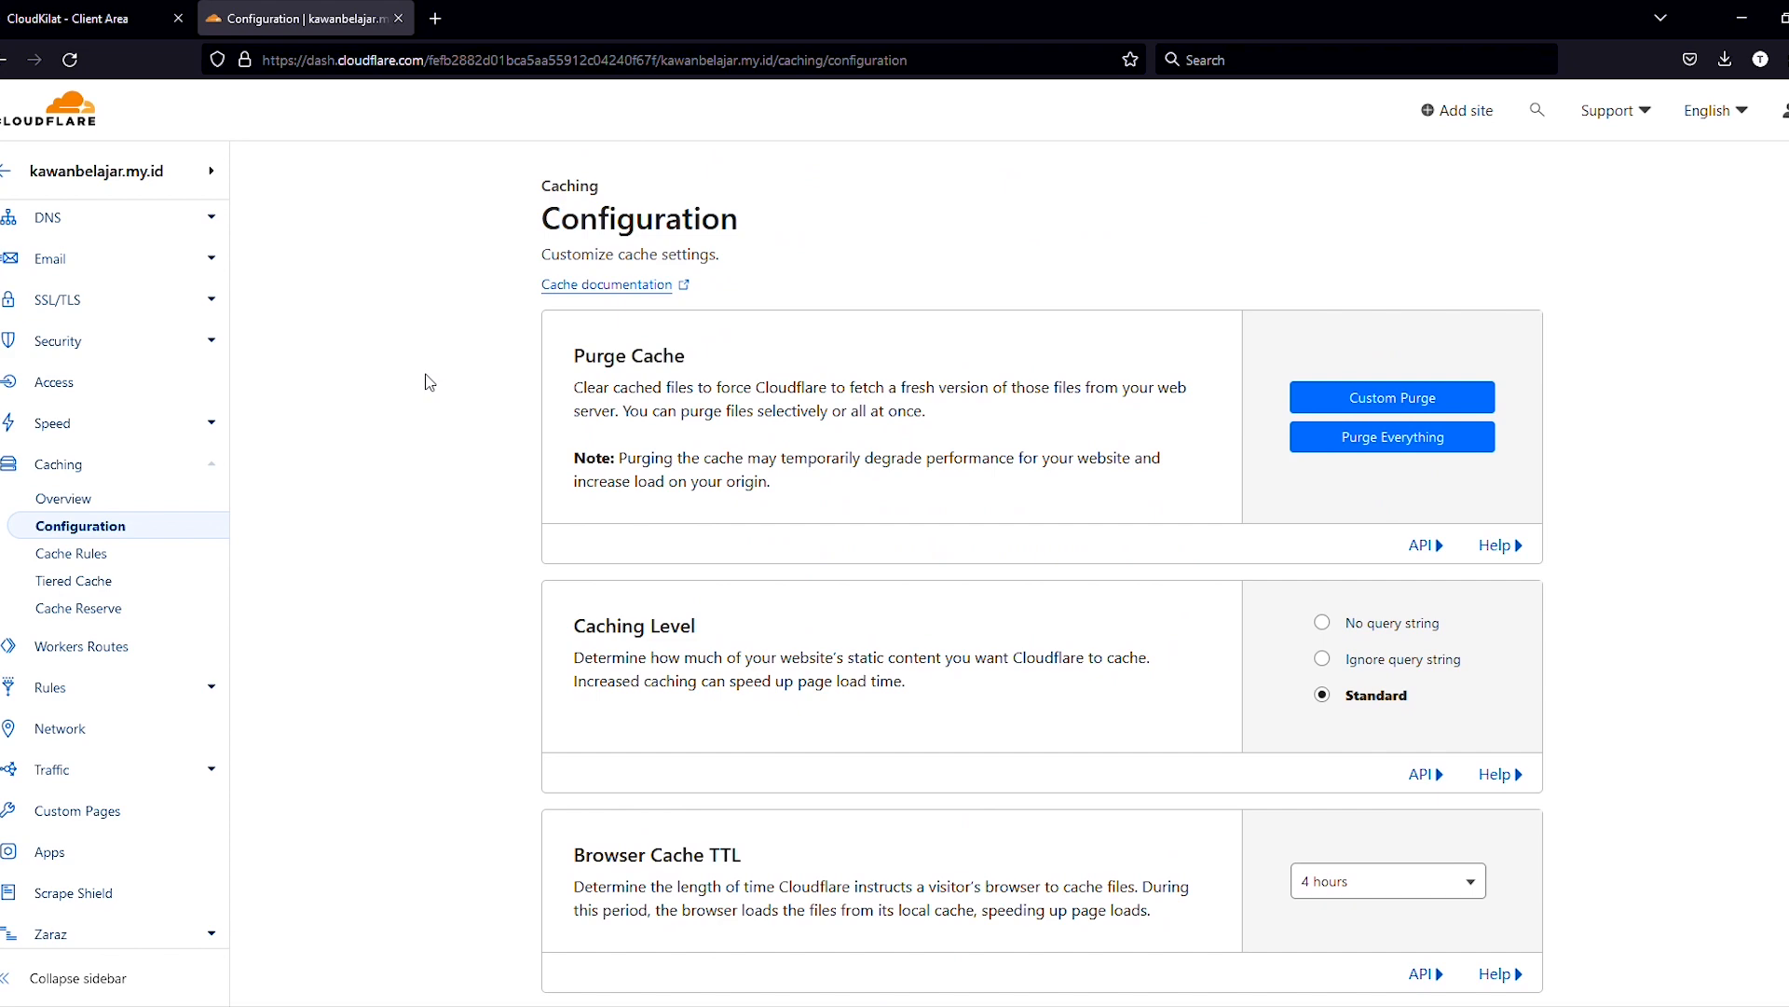
Step: Open the site's Cache Rules page to examine its options
{"action": "left_click", "coordinate": [106, 553]}
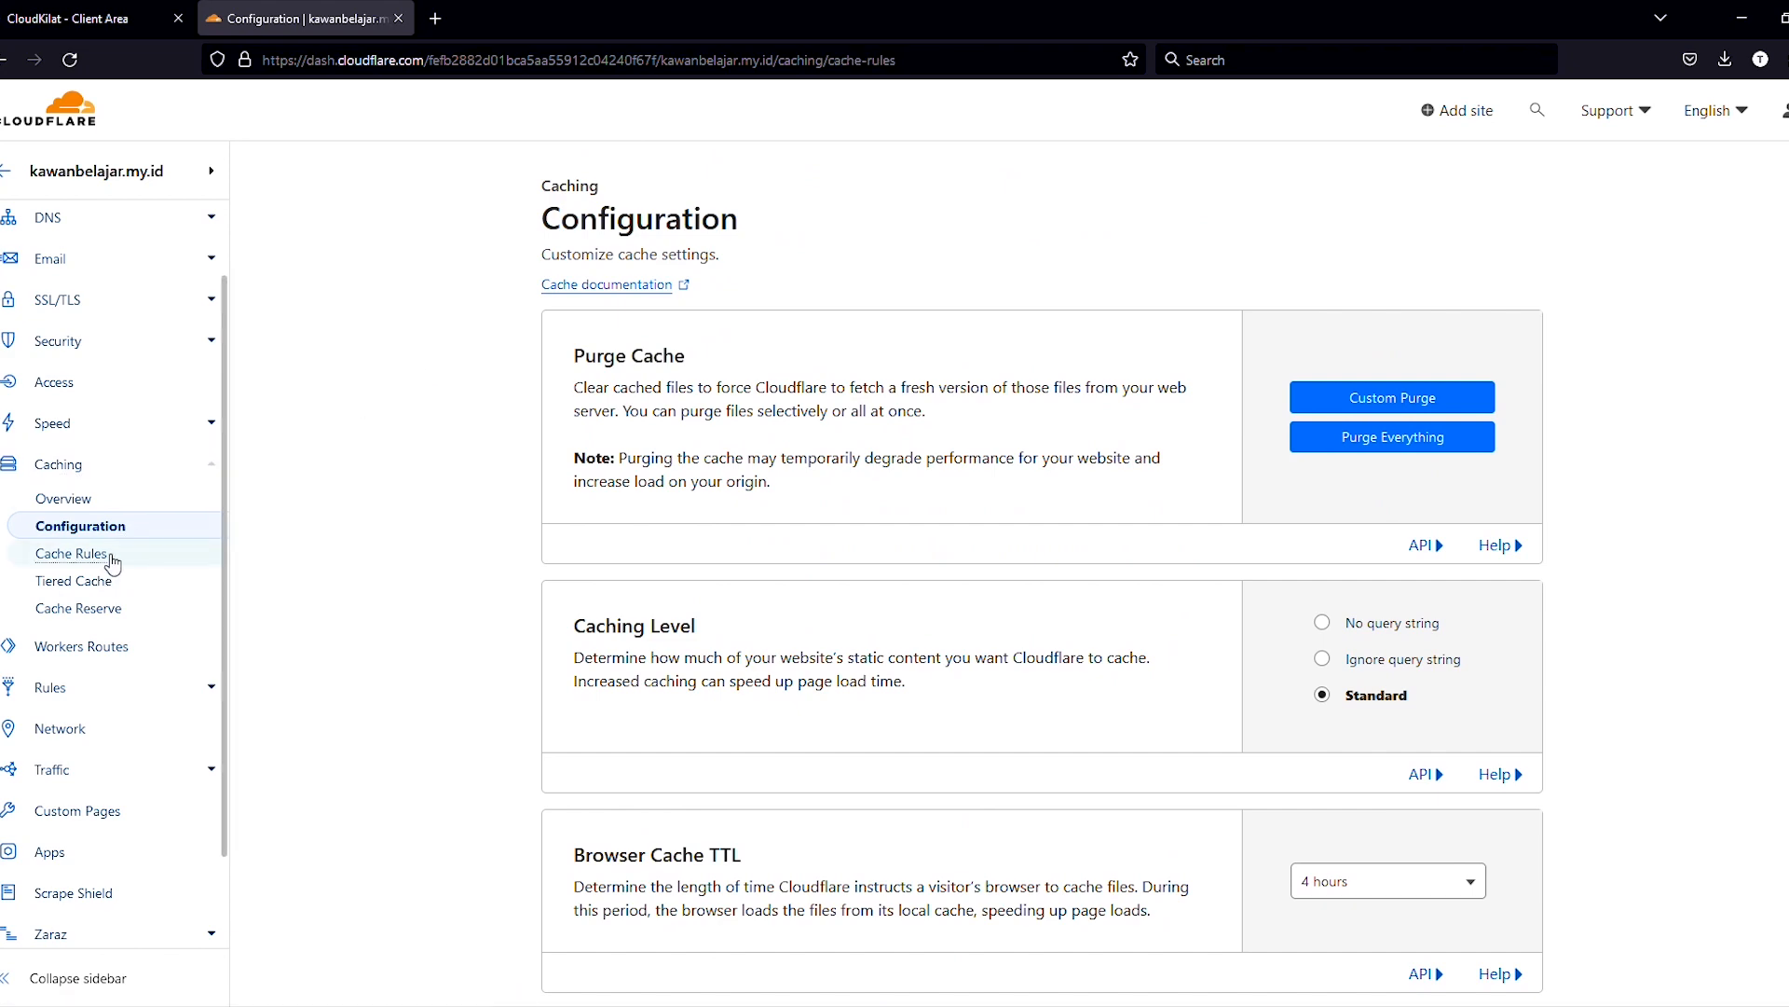